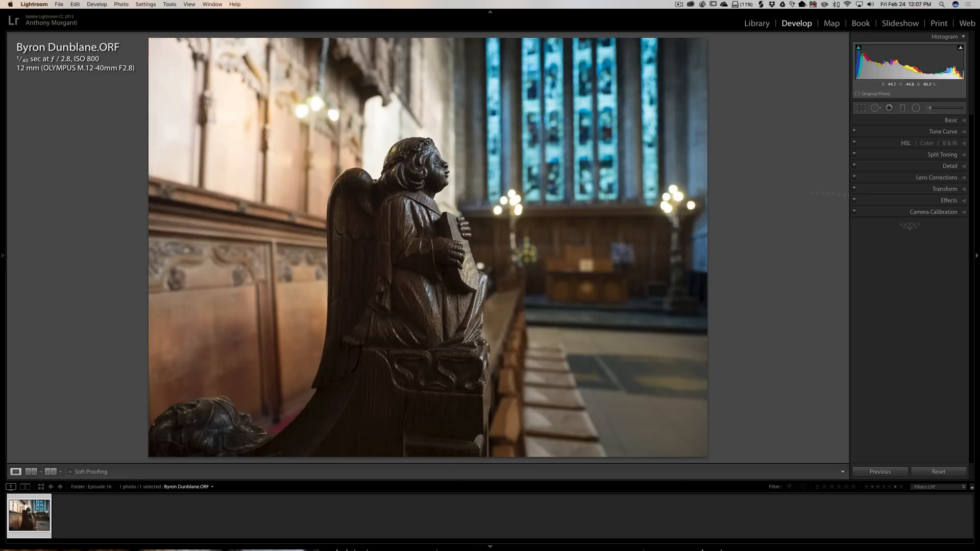
Enable chromatic aberration removal in the photo's lens corrections.
click(940, 179)
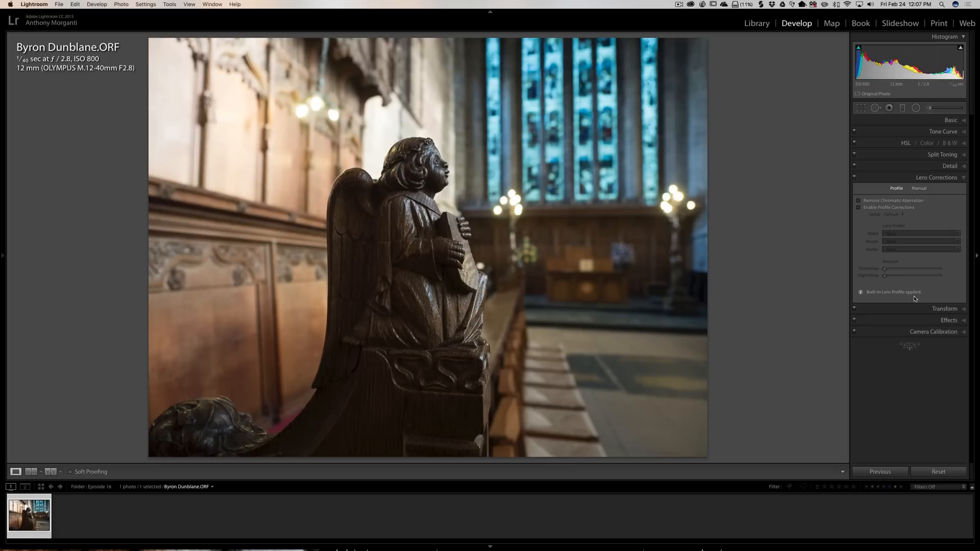
click(859, 201)
click(913, 178)
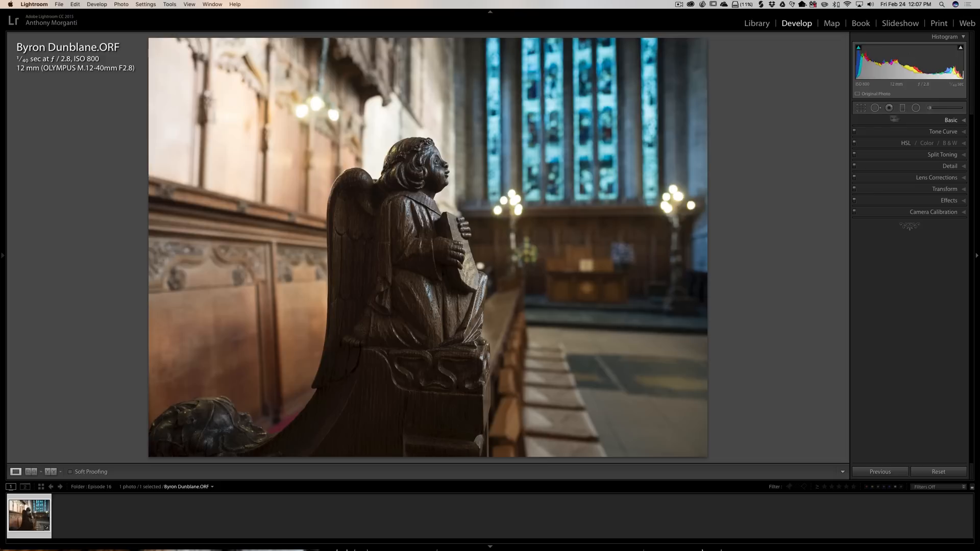
Crop the photo at a 2 x 3 / 4 x 6 aspect ratio around the angel statue, windows and both lamp stands.
click(861, 108)
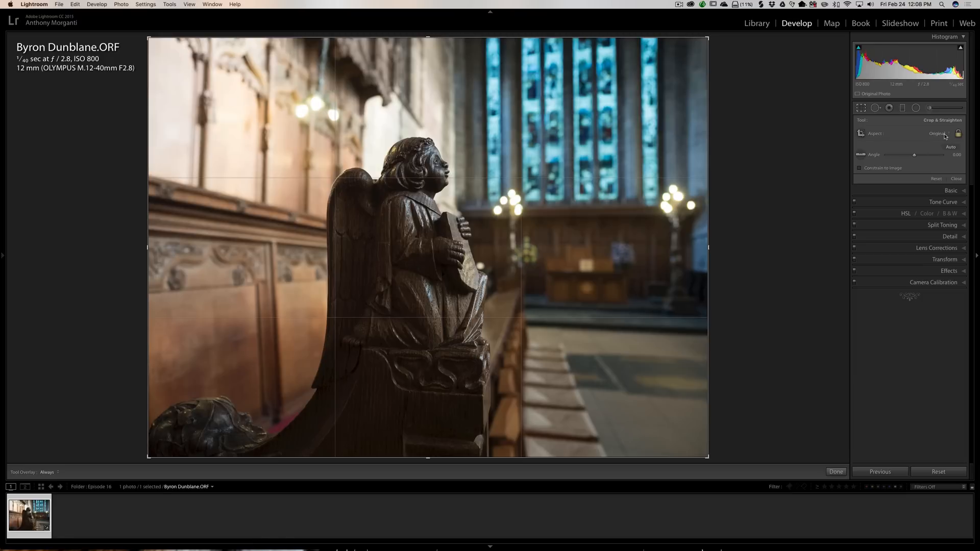
click(945, 135)
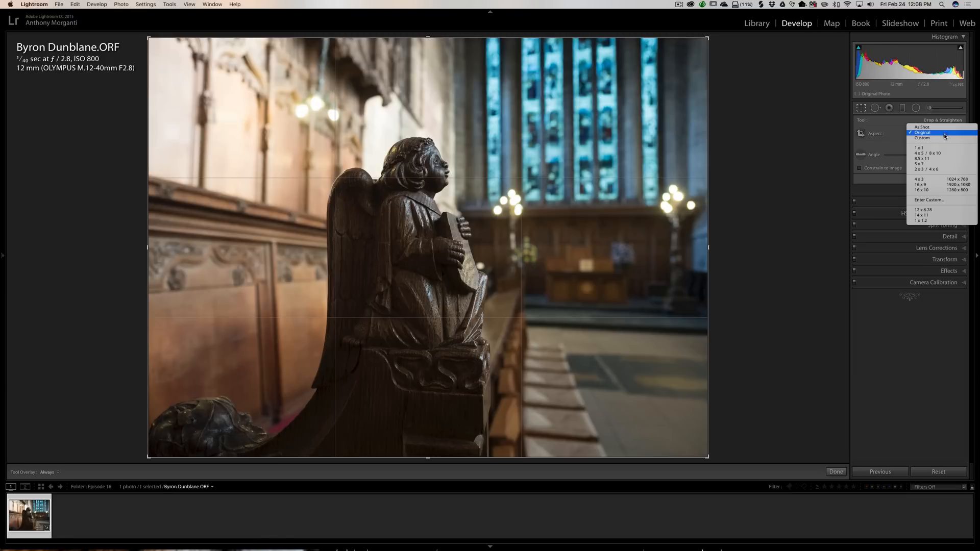
click(945, 170)
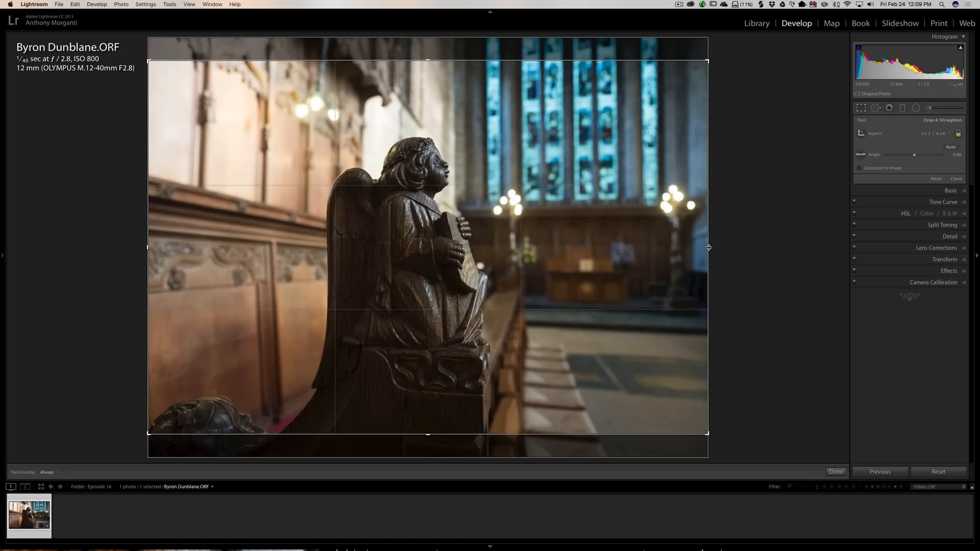
drag(708, 248, 456, 302)
drag(391, 308, 384, 306)
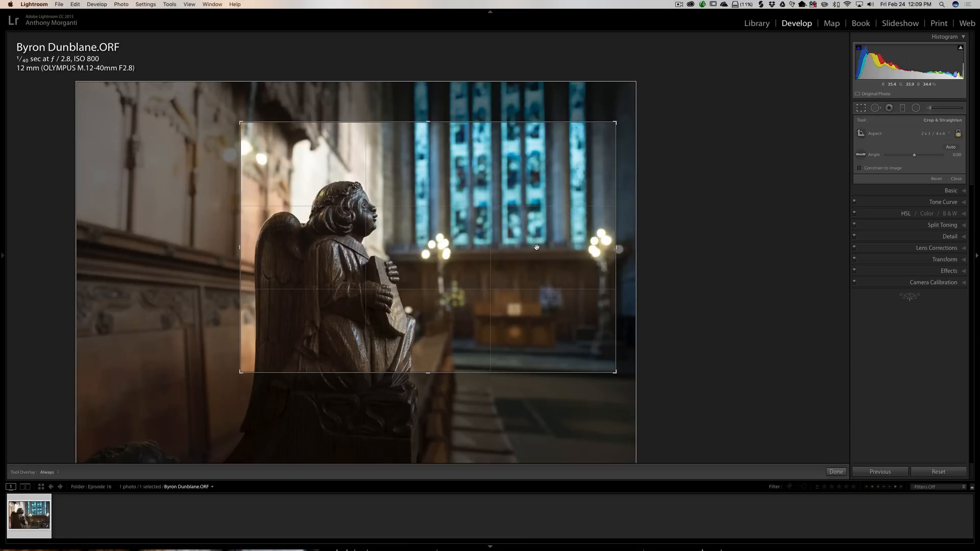
key(Return)
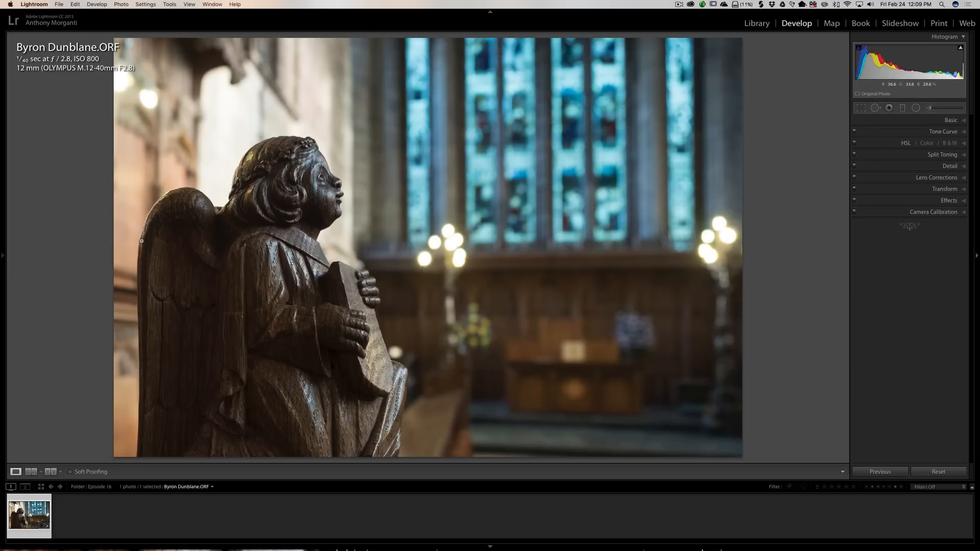
Tighten and reposition the crop around the angel's upper body, leaving out the far lamp stand, and apply it.
click(861, 108)
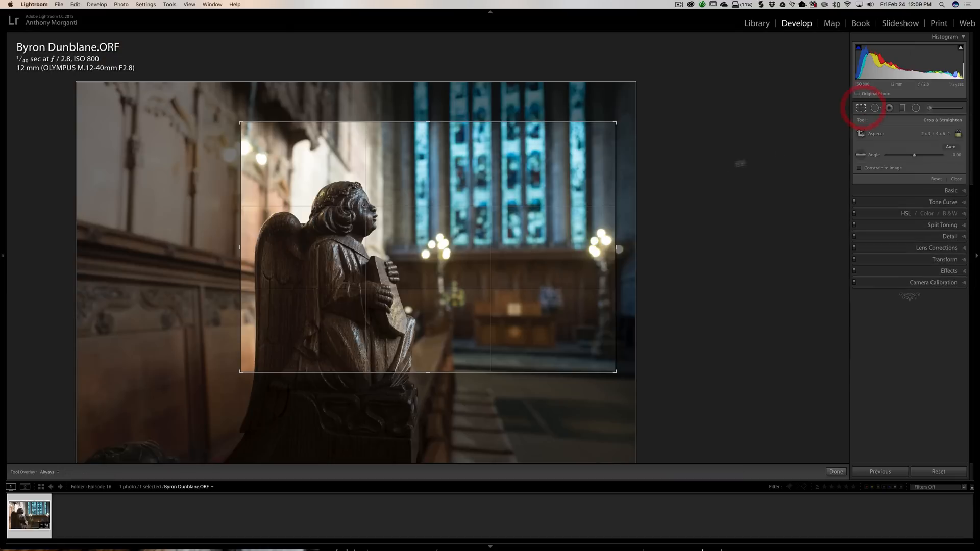
drag(616, 247, 597, 248)
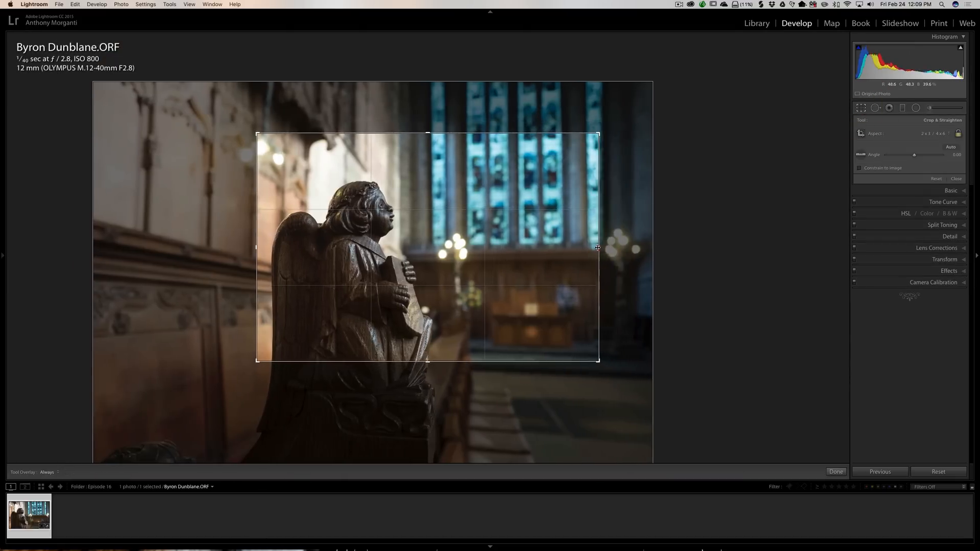
drag(517, 262, 504, 266)
drag(597, 248, 579, 249)
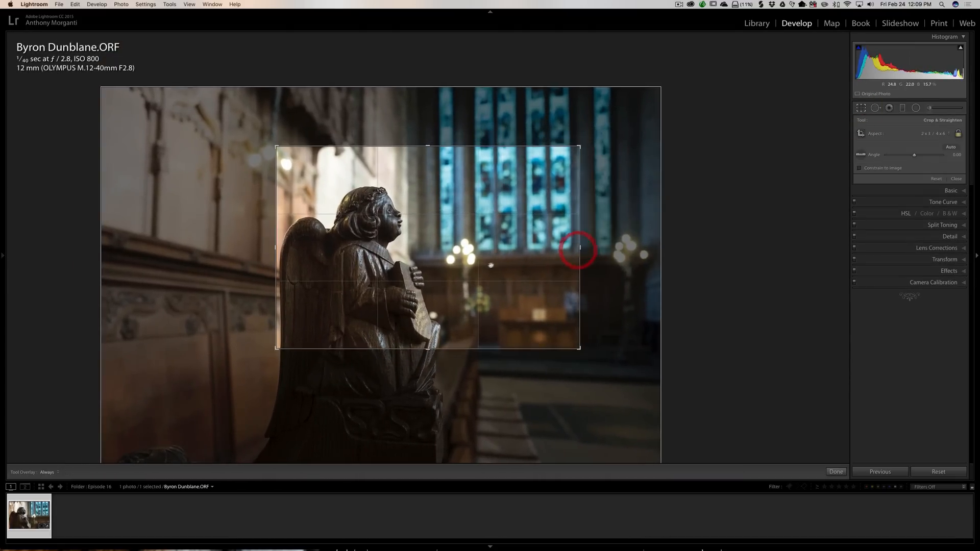
drag(491, 266, 488, 267)
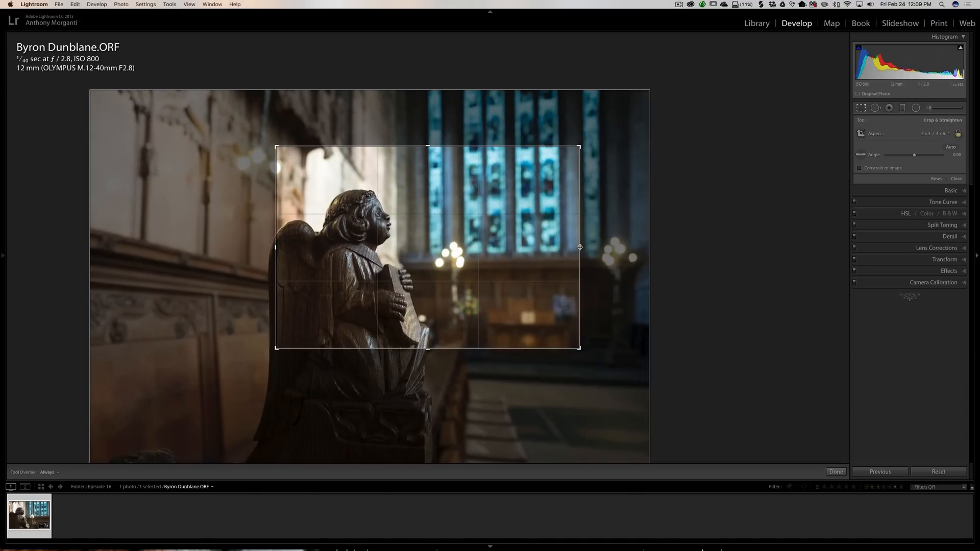
drag(580, 248, 590, 247)
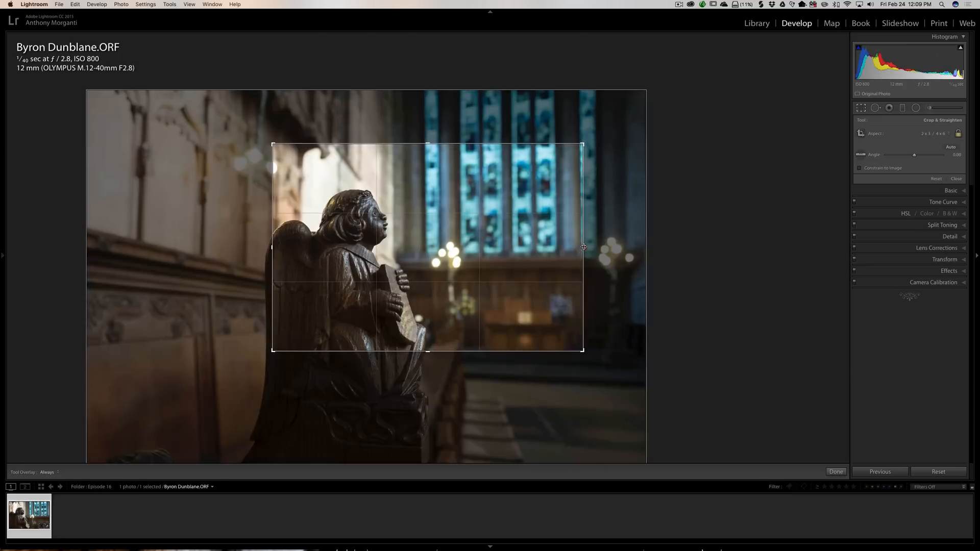
click(551, 247)
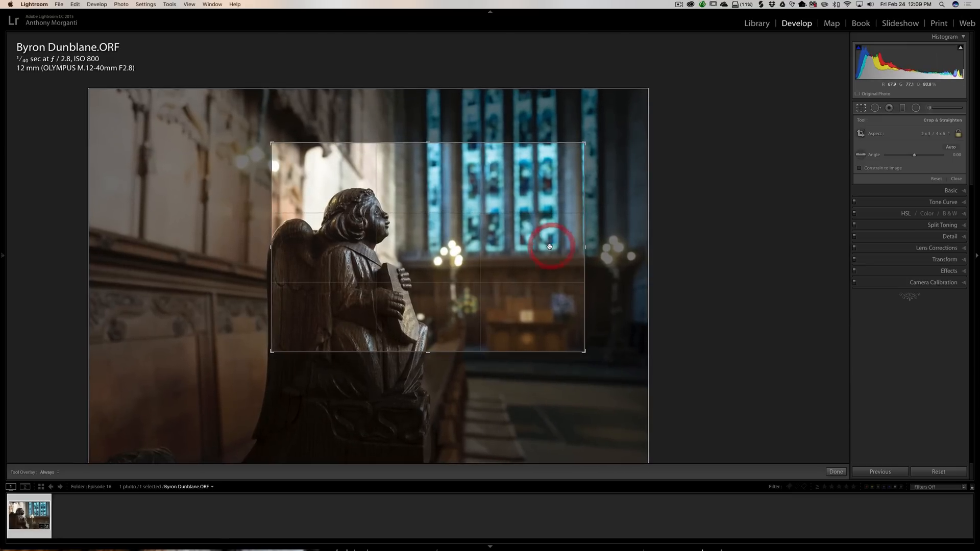
drag(585, 247, 587, 247)
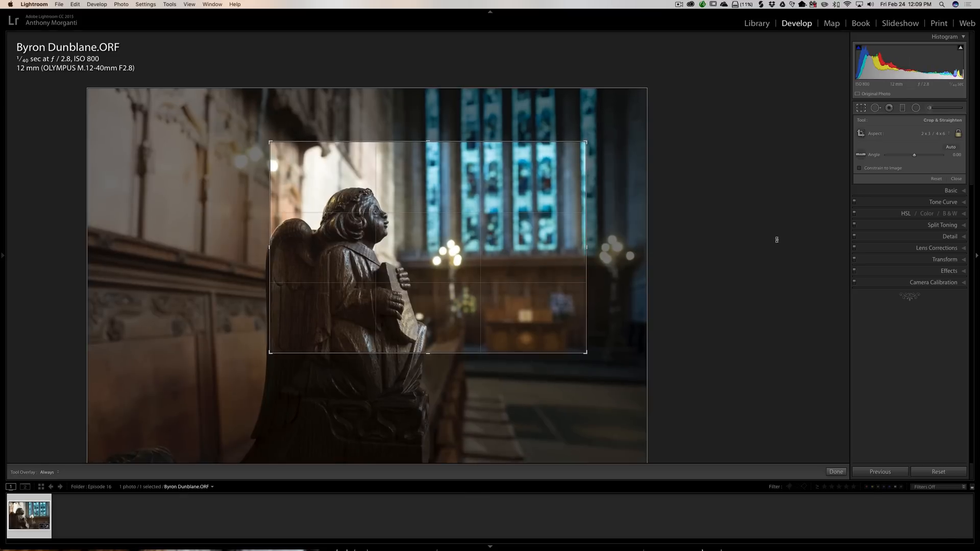
key(Return)
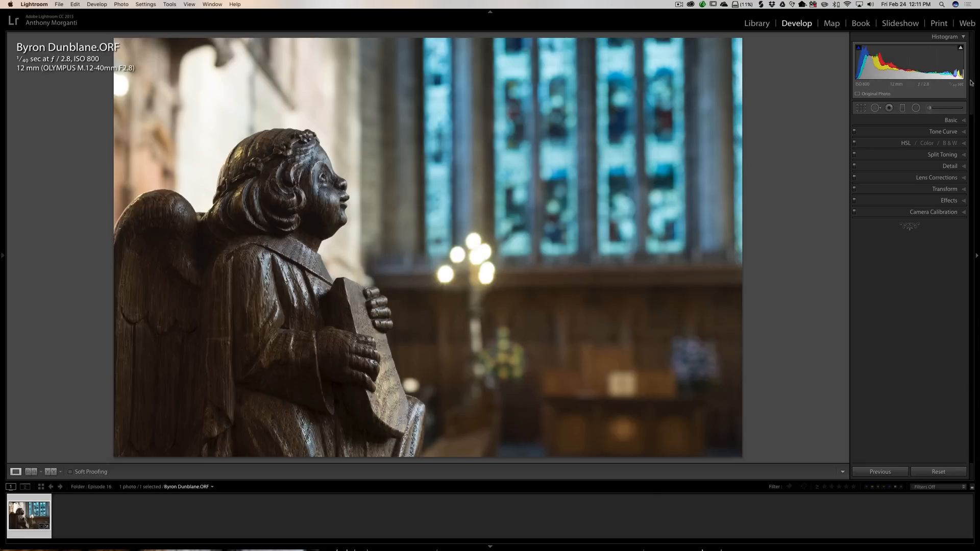
Set Highlights to -100, Shadows to +86 and Vibrance to +7 in the basic adjustments.
click(951, 120)
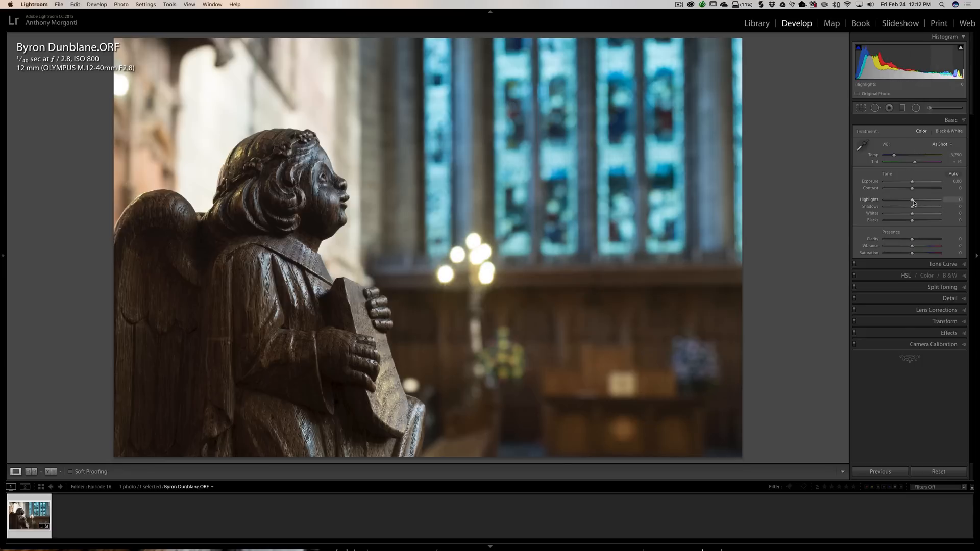
drag(912, 199, 822, 207)
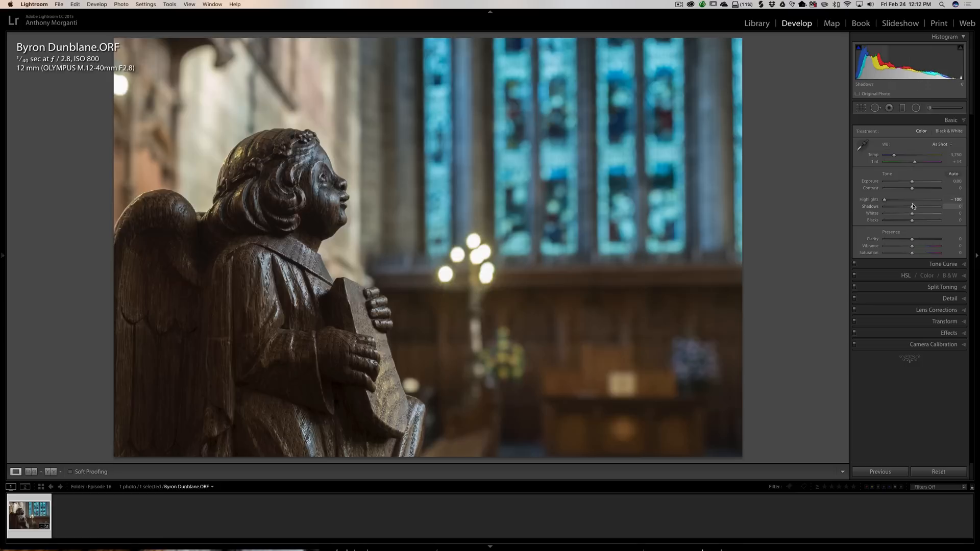
drag(912, 208, 936, 208)
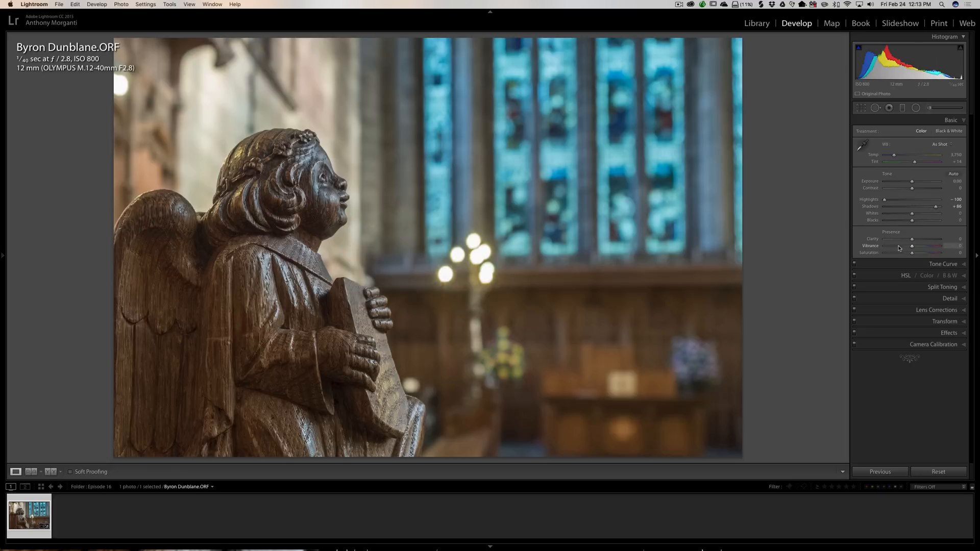
drag(913, 248, 914, 248)
Compare the Medium Contrast and Strong Contrast point curves, and apply Medium Contrast to the photo.
click(944, 264)
click(891, 226)
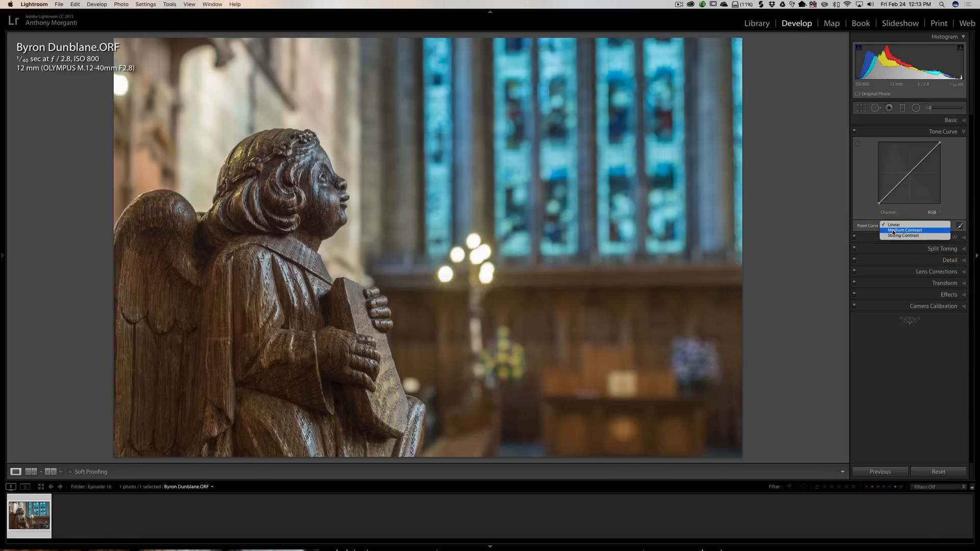
click(893, 230)
click(892, 225)
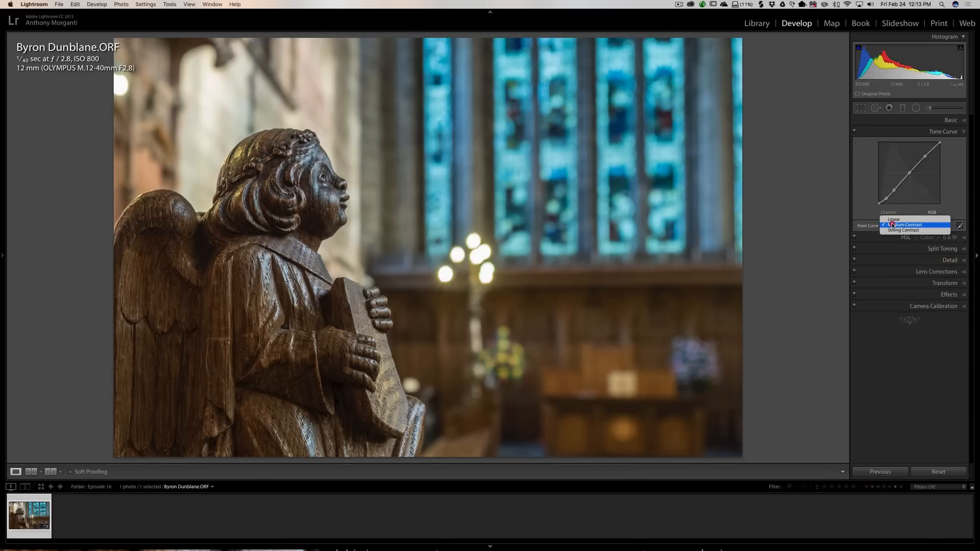
click(893, 231)
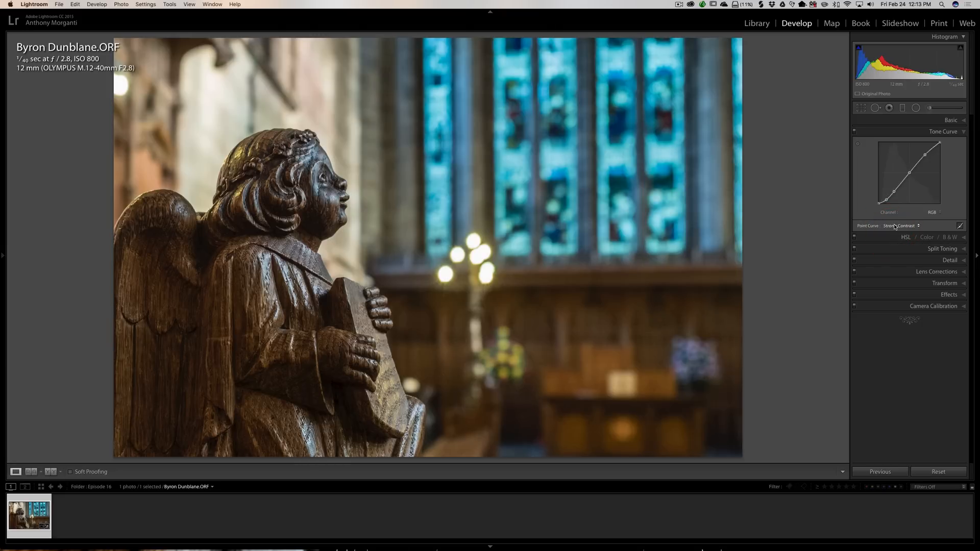
click(895, 228)
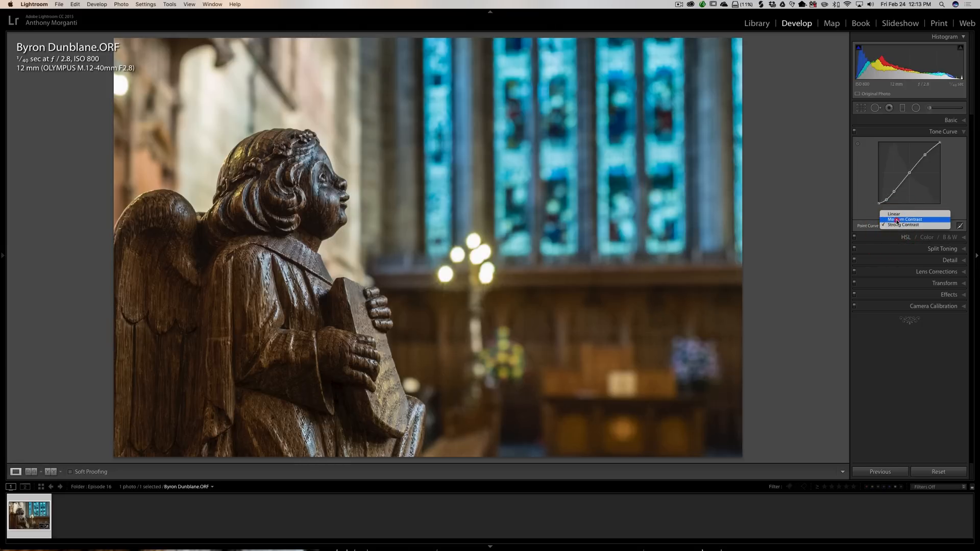
click(897, 221)
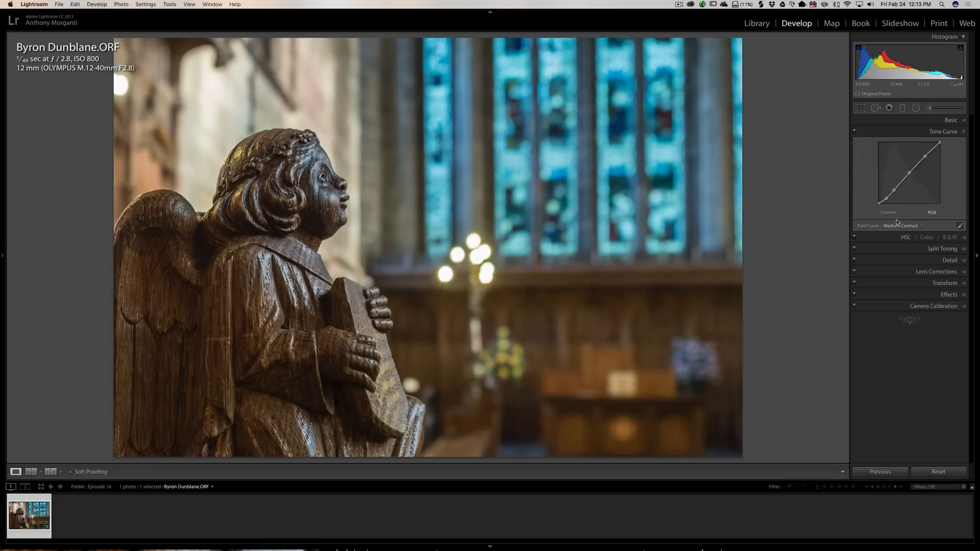
Automatically set the white and black points, giving Whites +20 and Blacks -23.
click(950, 121)
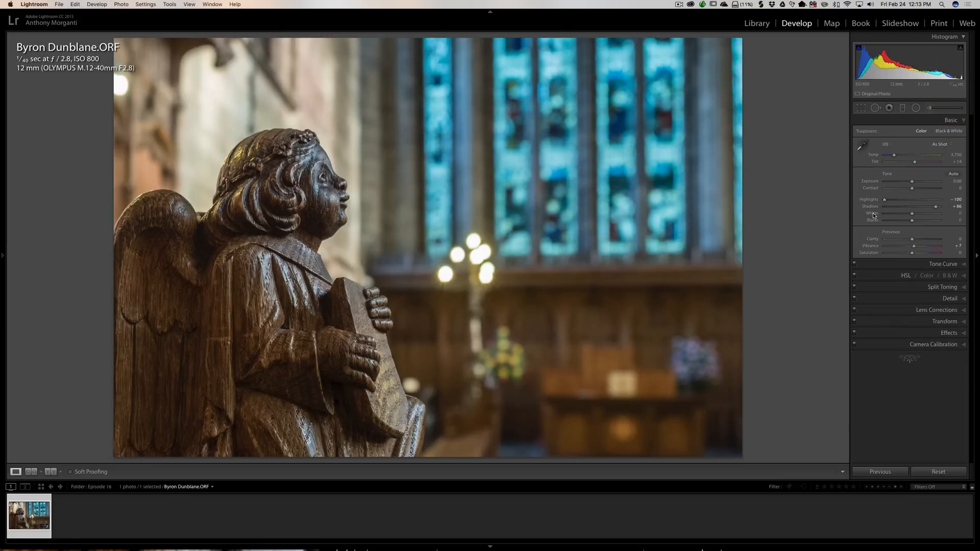
key(shift)
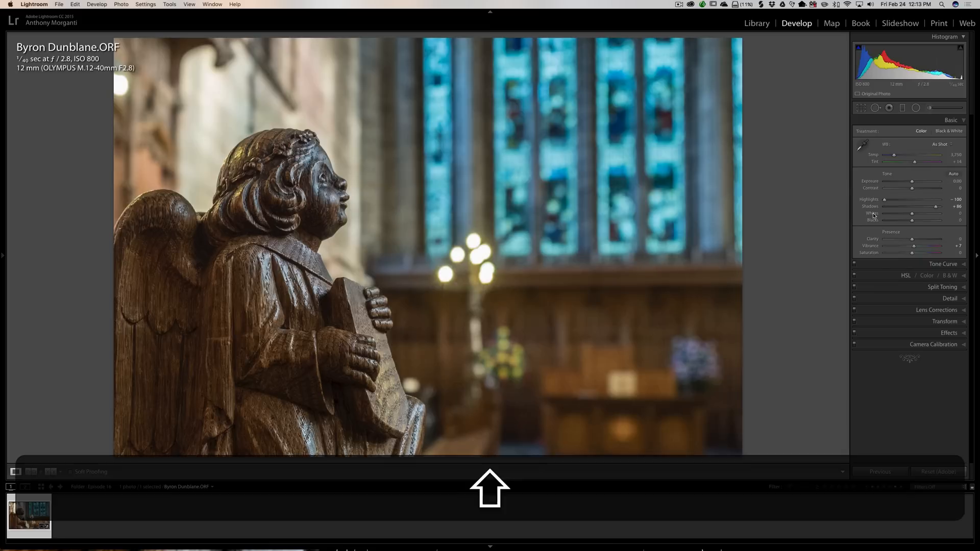
shift+double_click(873, 215)
shift+double_click(873, 220)
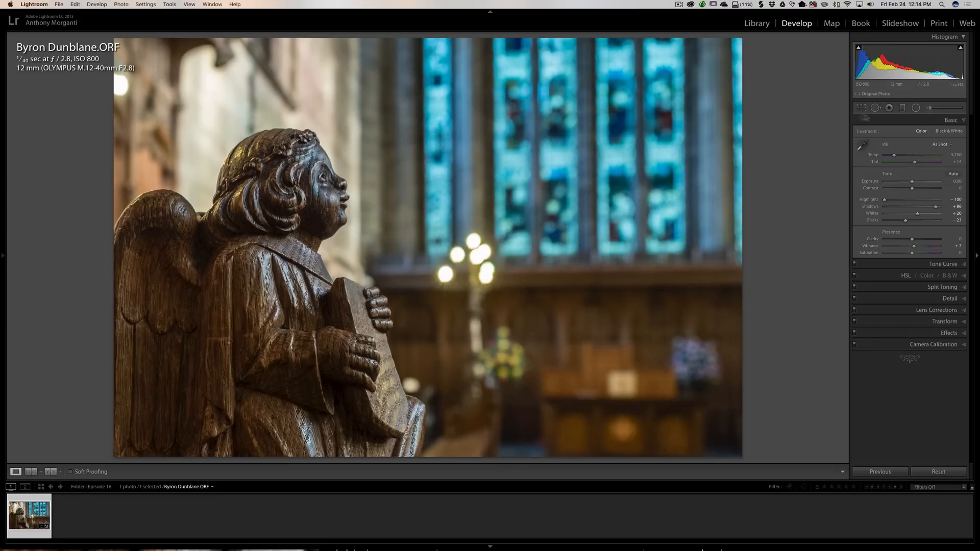
click(946, 122)
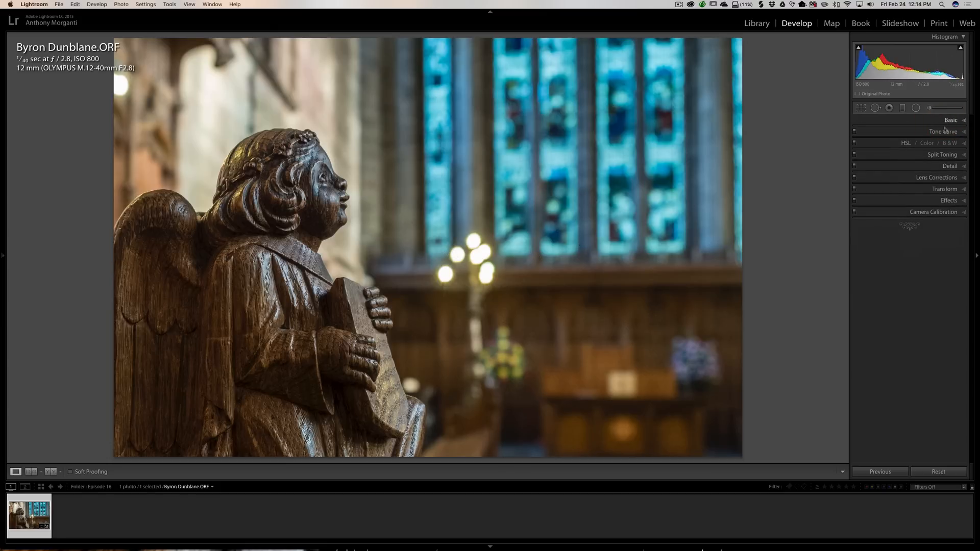
Reduce the photo's sharpening amount to its minimum.
click(948, 167)
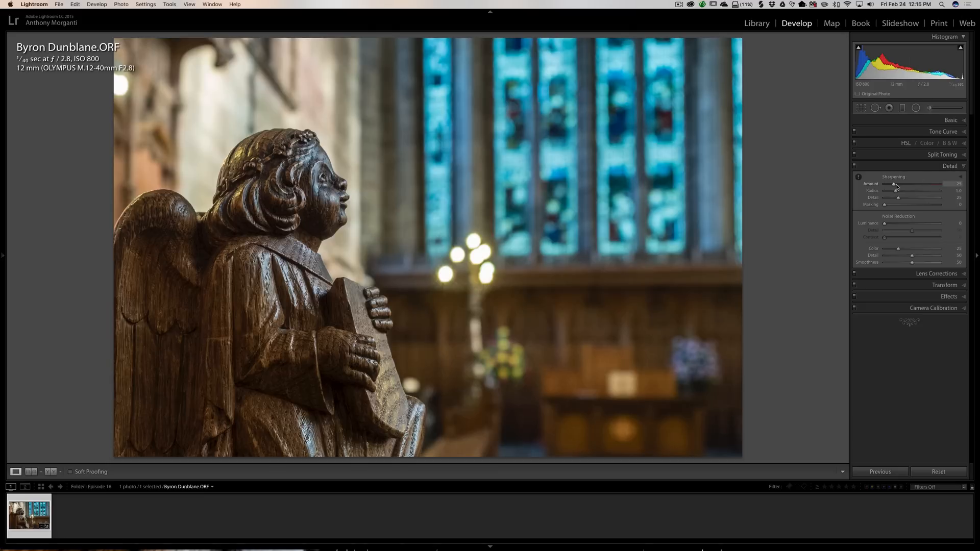
drag(893, 185, 839, 186)
click(933, 166)
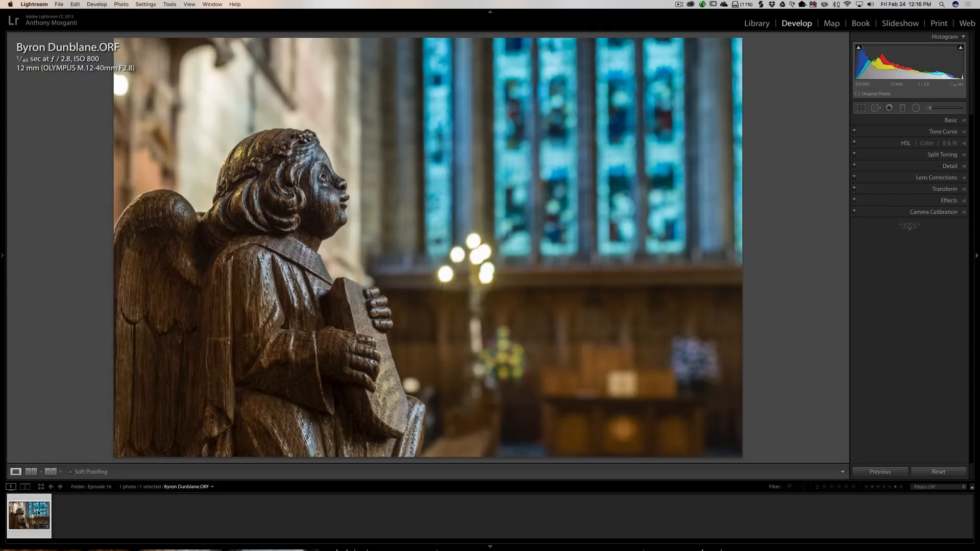
Create a virtual copy of the edited photo and restore its full frame with the As Shot crop aspect.
right_click(38, 514)
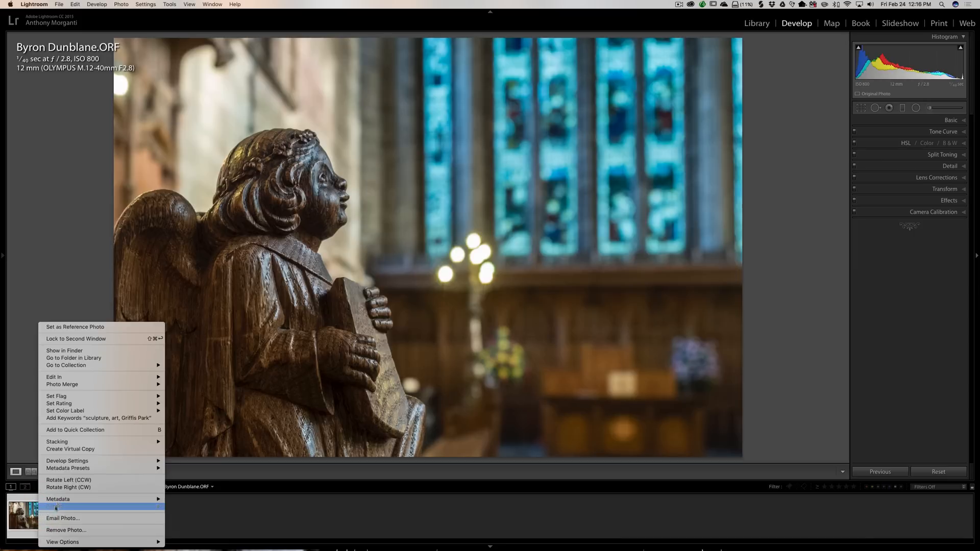
click(69, 449)
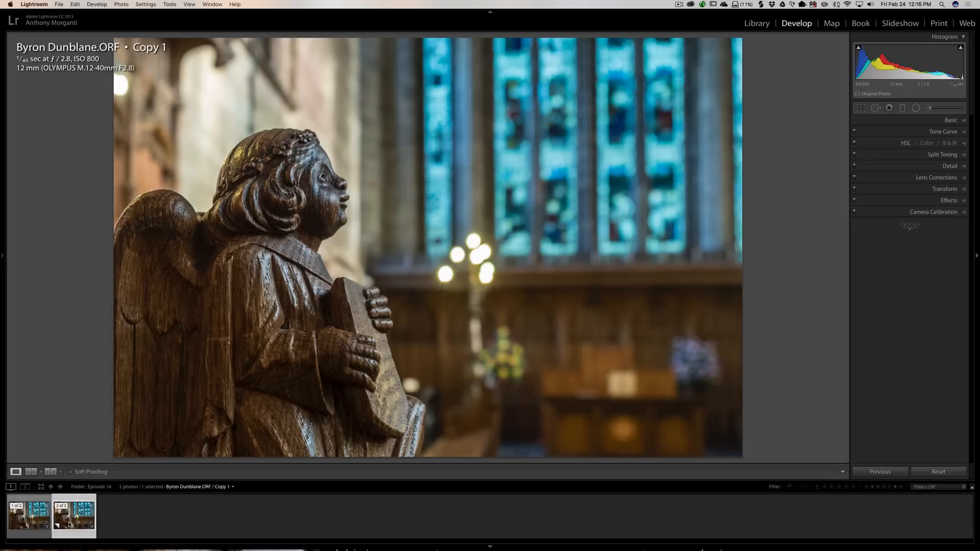
click(862, 109)
click(946, 134)
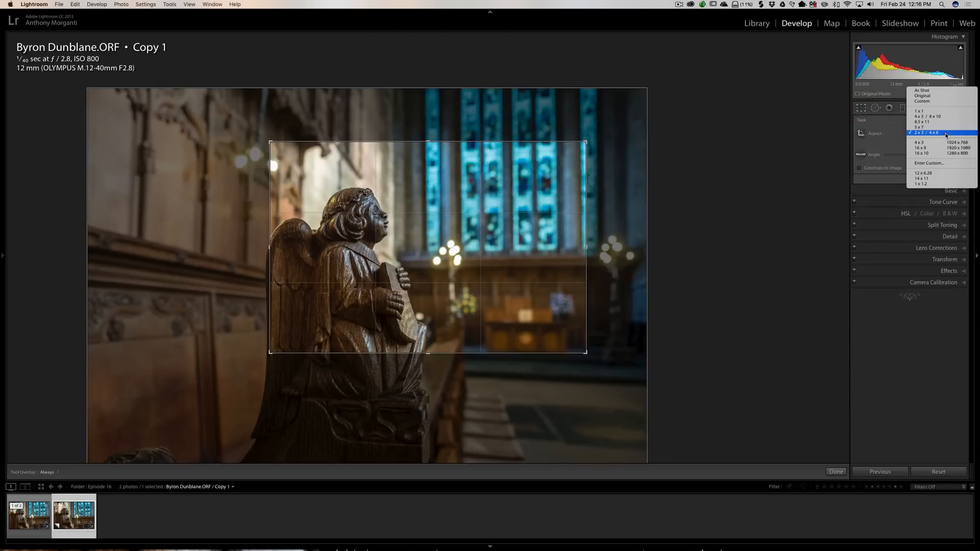
click(937, 92)
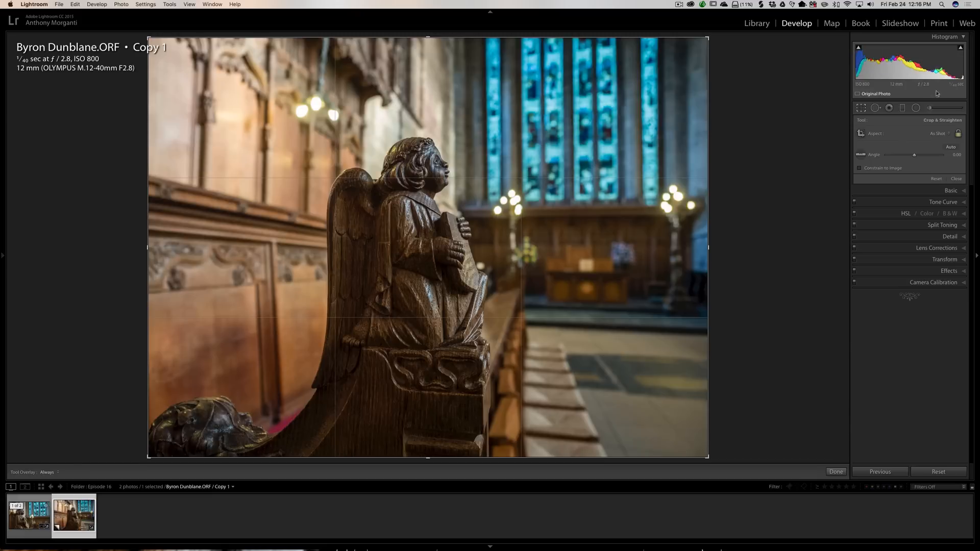
click(862, 107)
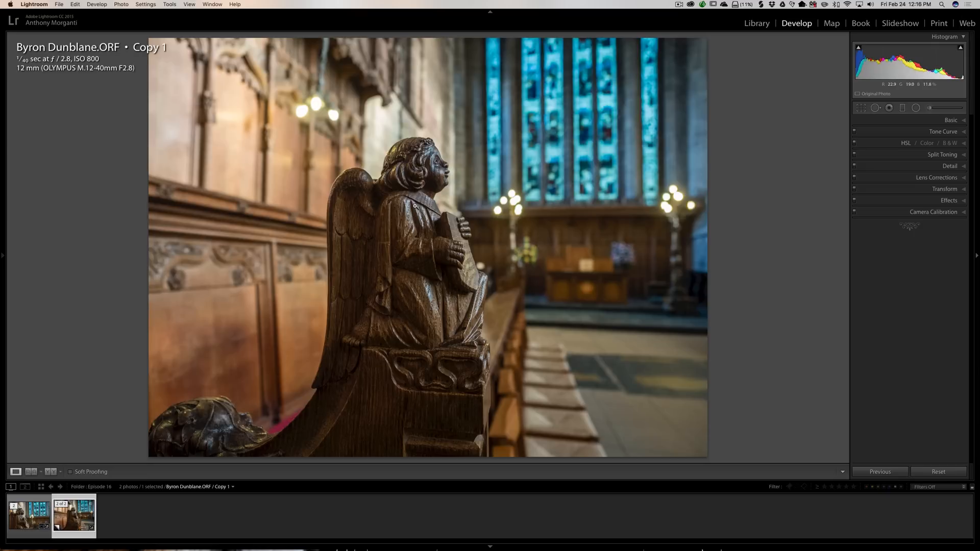
Send a TIFF copy of the virtual copy with Lightroom adjustments to Topaz DeNoise 6, using ProPhoto RGB and 16 bits per component.
right_click(449, 193)
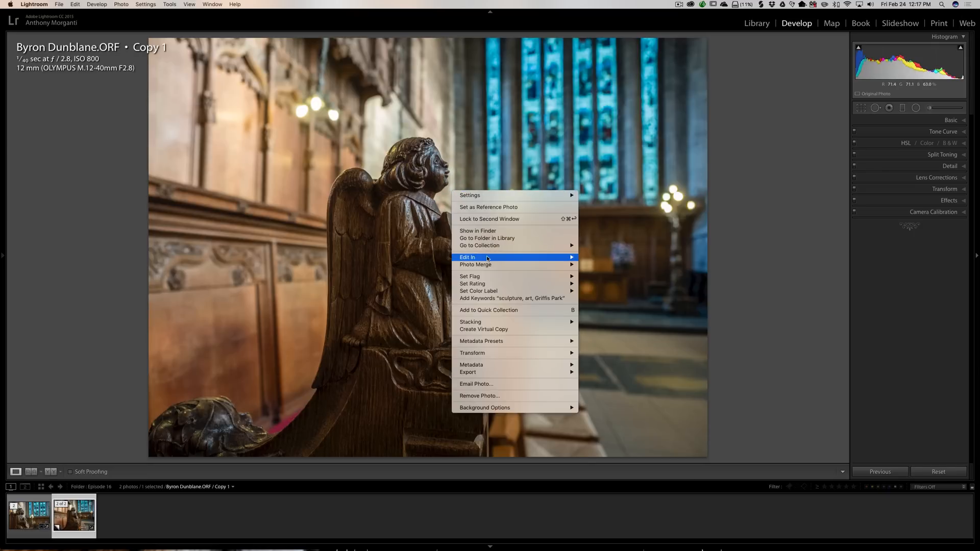
mouse_move(556, 259)
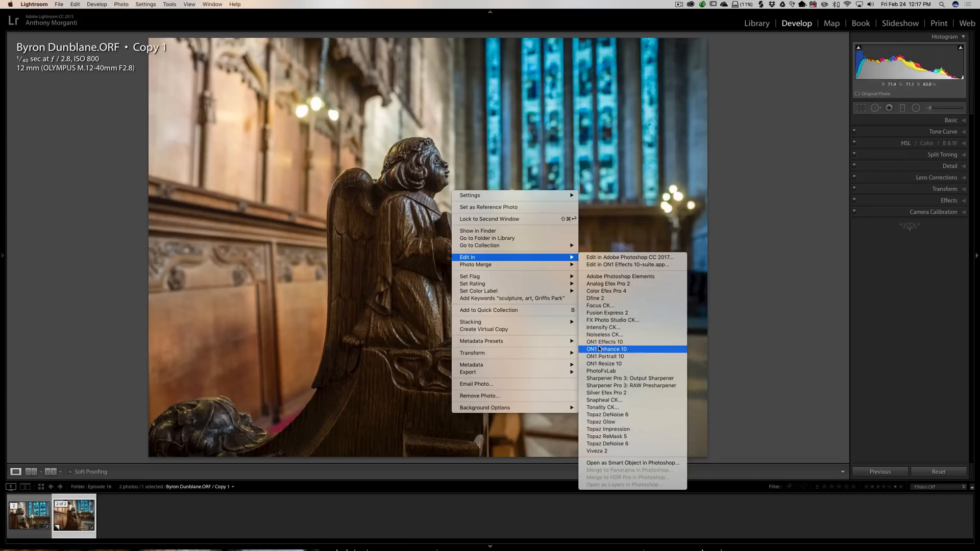
click(603, 416)
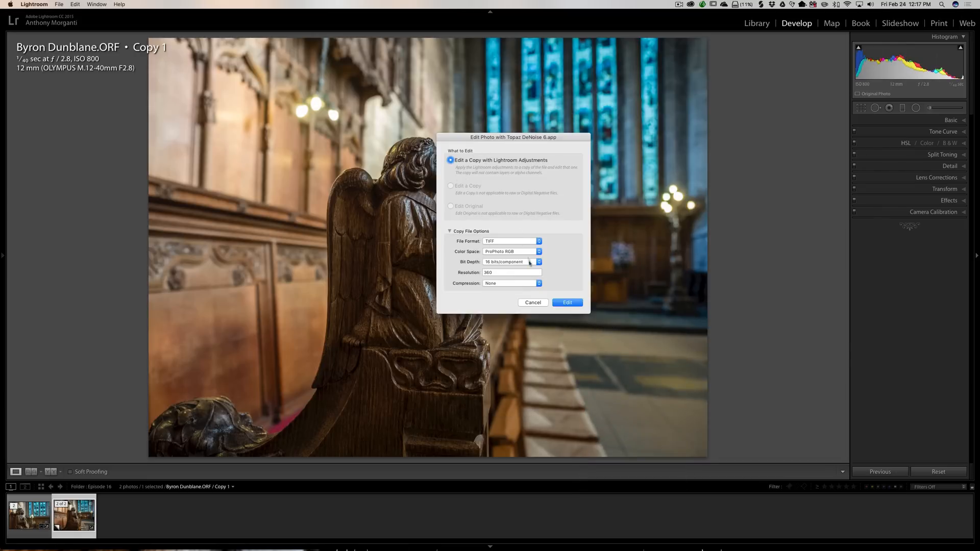
click(571, 306)
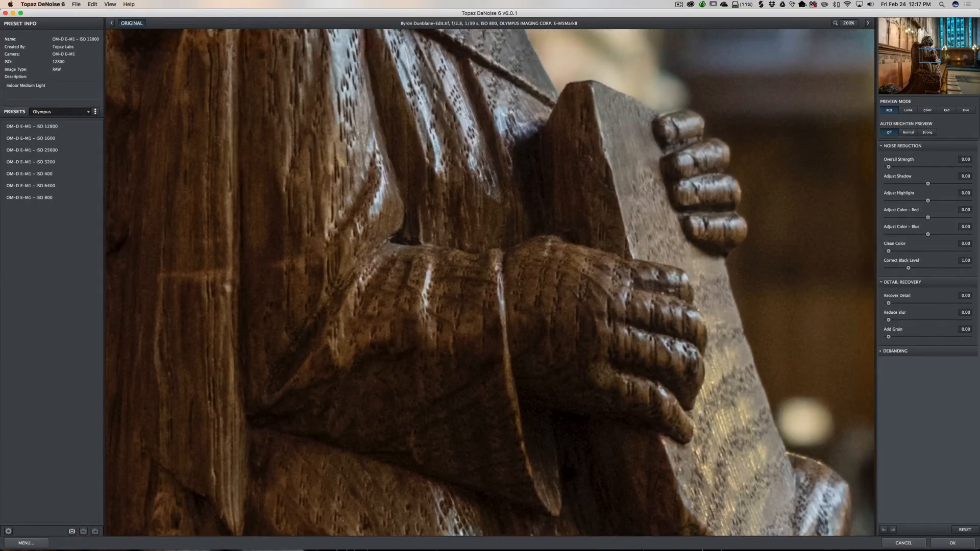
Compare the OM-D E-M1 ISO 800 and ISO 1600 presets on the angel, and apply the OM-D E-M1 ISO 3200 preset.
drag(548, 245, 466, 503)
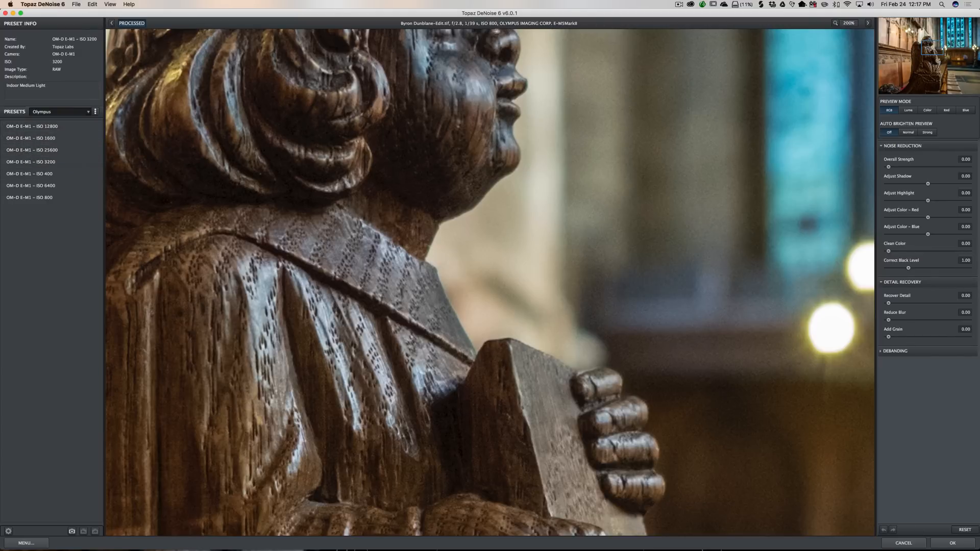
click(28, 198)
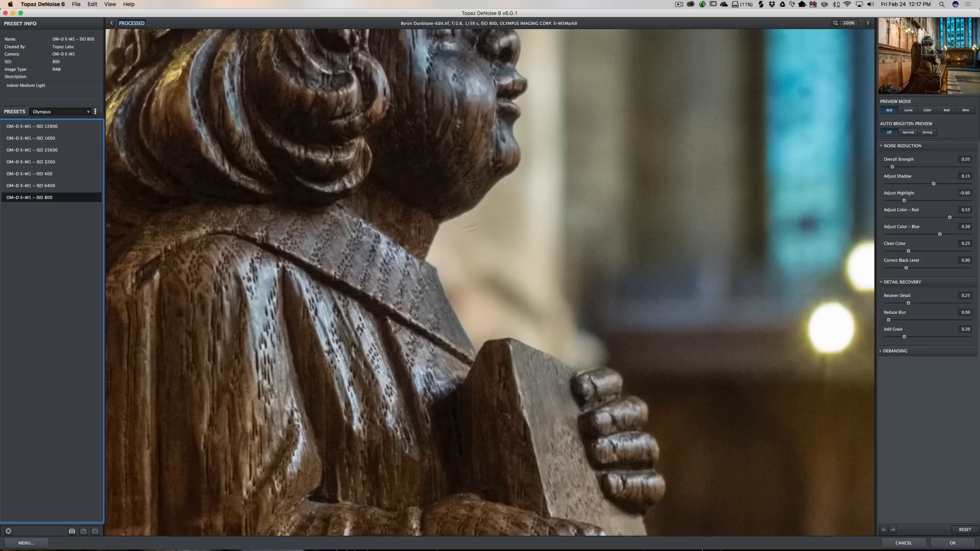
click(552, 240)
click(552, 241)
click(552, 241)
click(36, 139)
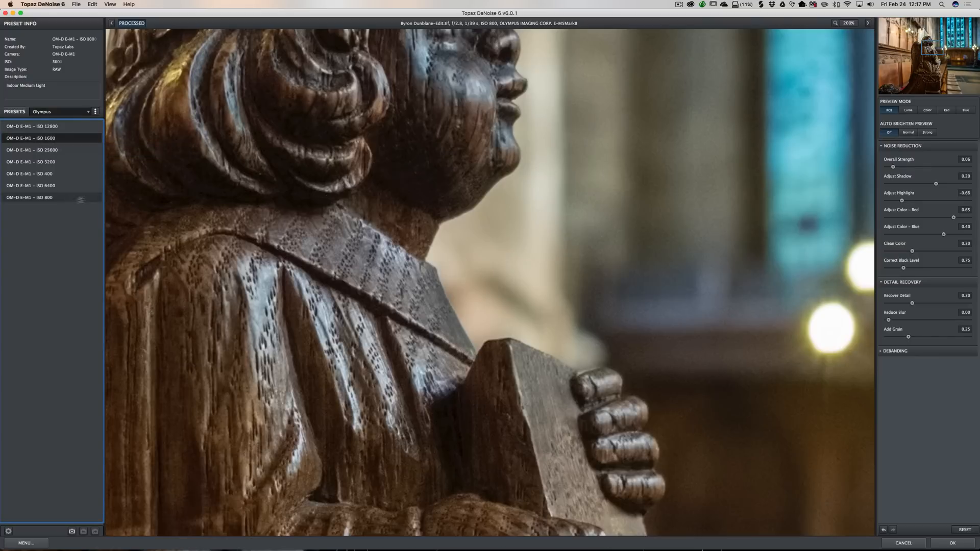
click(34, 162)
click(34, 162)
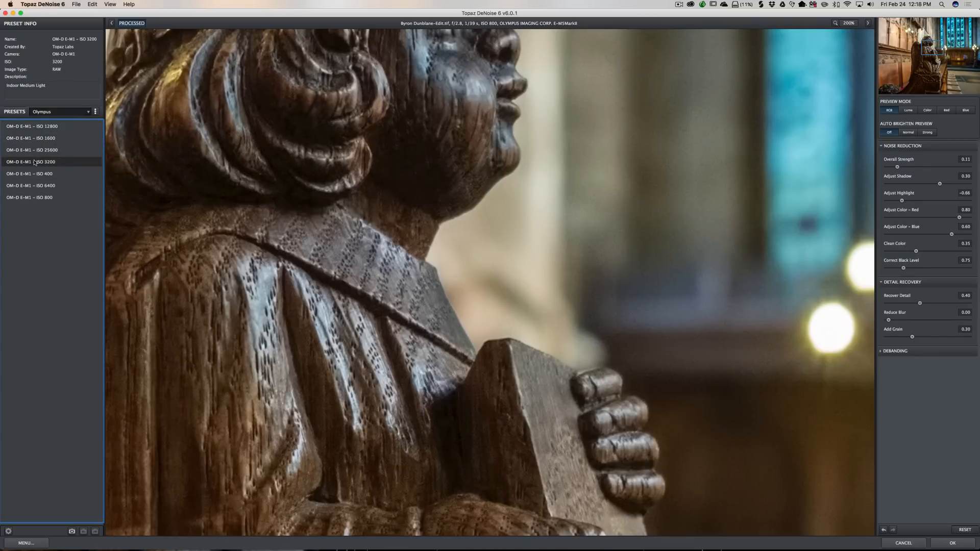
Set Add Grain to 0.00, check the angel's head, and save the denoised image back to Lightroom.
drag(914, 338, 849, 336)
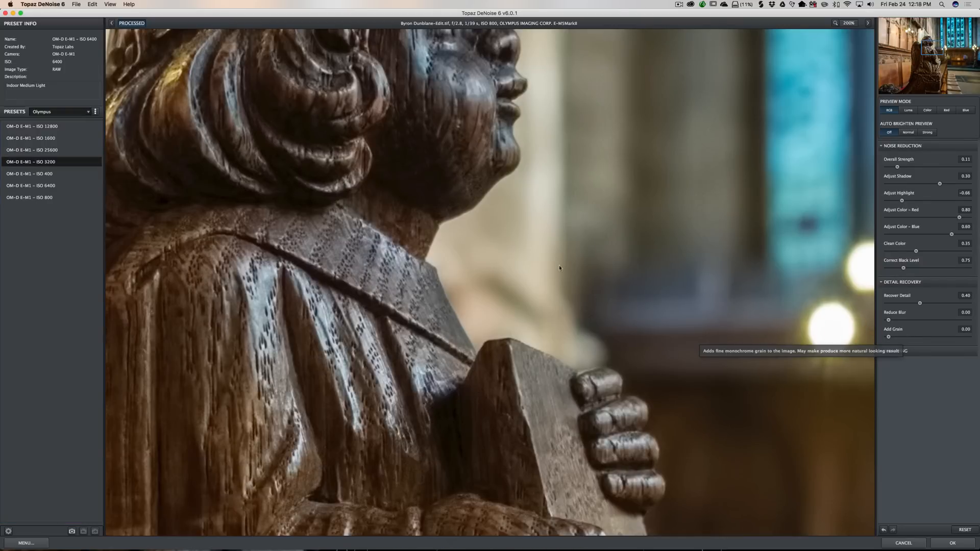
drag(560, 267, 639, 429)
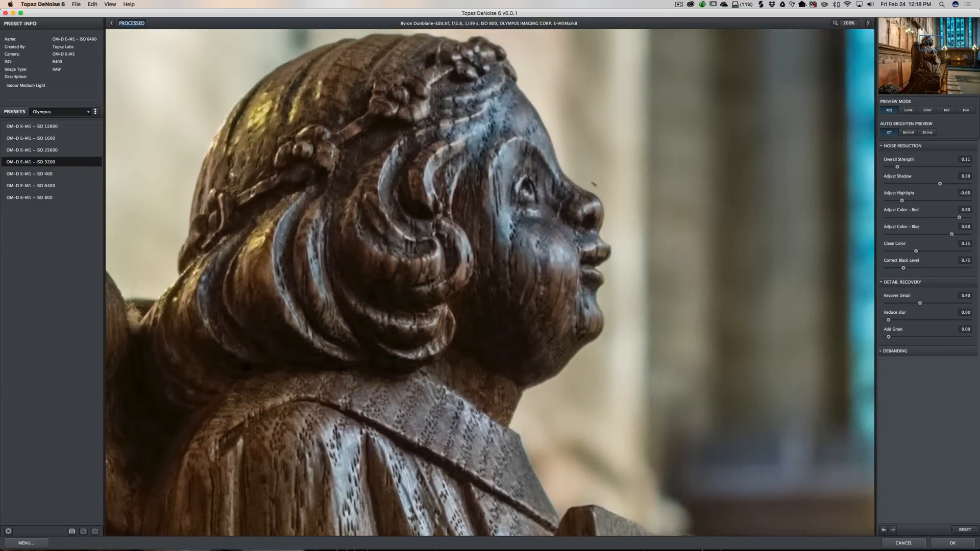
drag(637, 182, 636, 240)
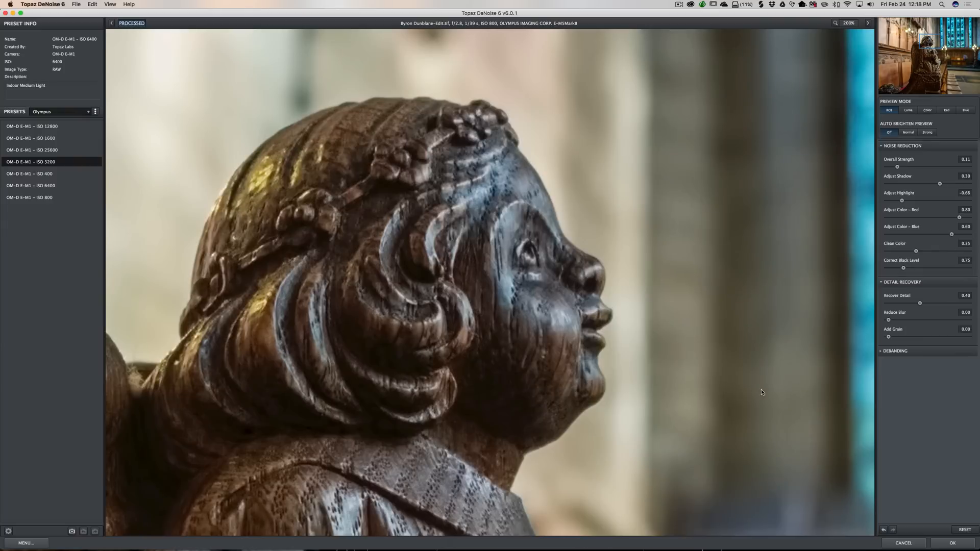
click(953, 545)
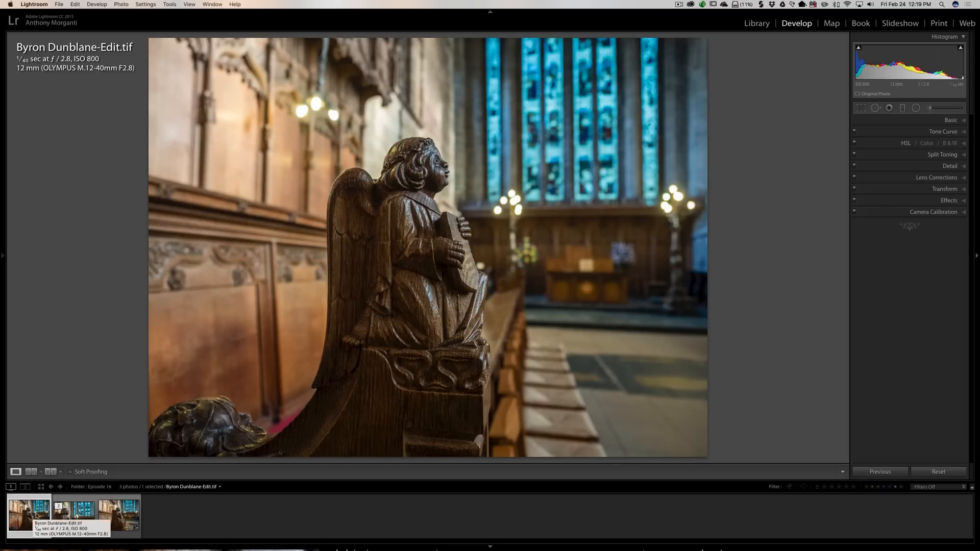
Remove the uncropped virtual copy (Copy 1) of the raw photo.
click(123, 518)
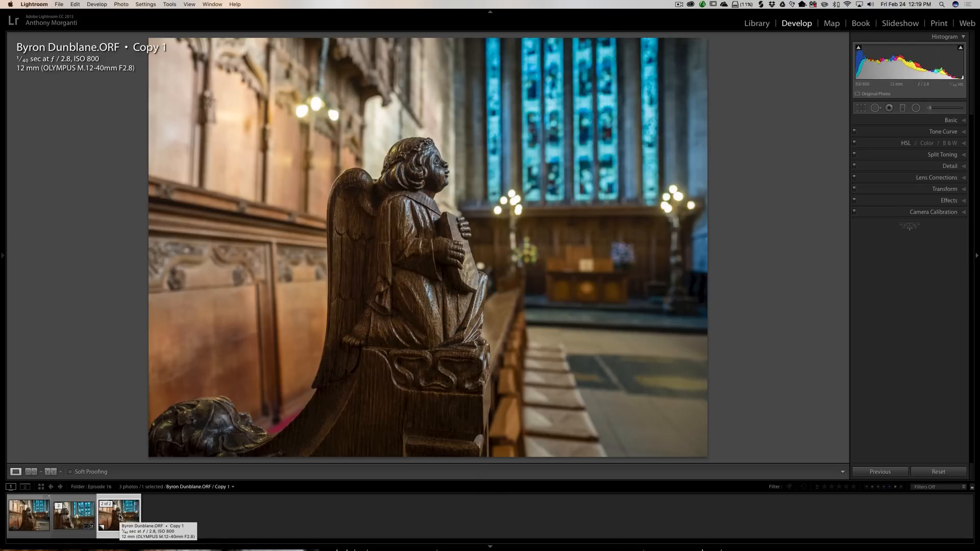
key(BackSpace)
click(546, 177)
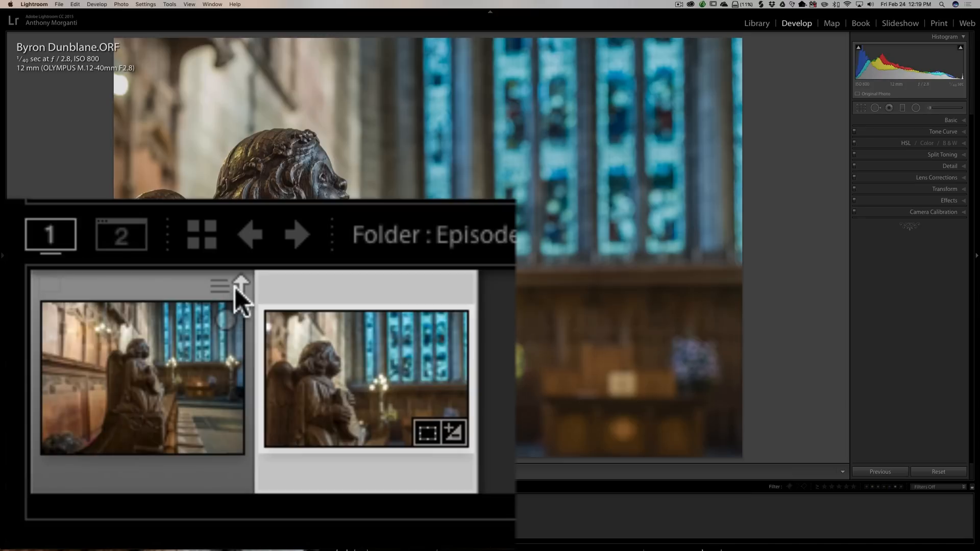
Resolve the denoised TIFF's metadata conflict by importing its settings from disk, and inspect the angel up close.
click(237, 286)
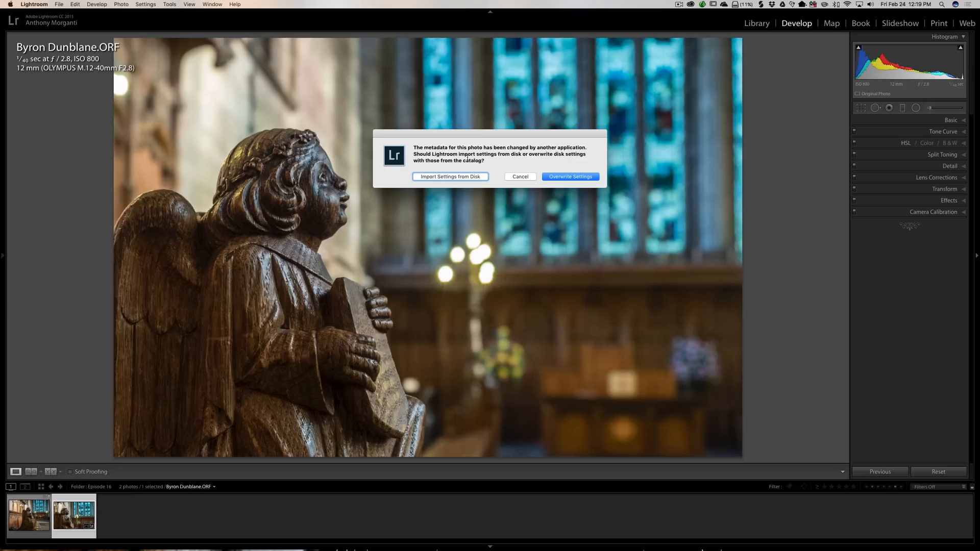
click(447, 177)
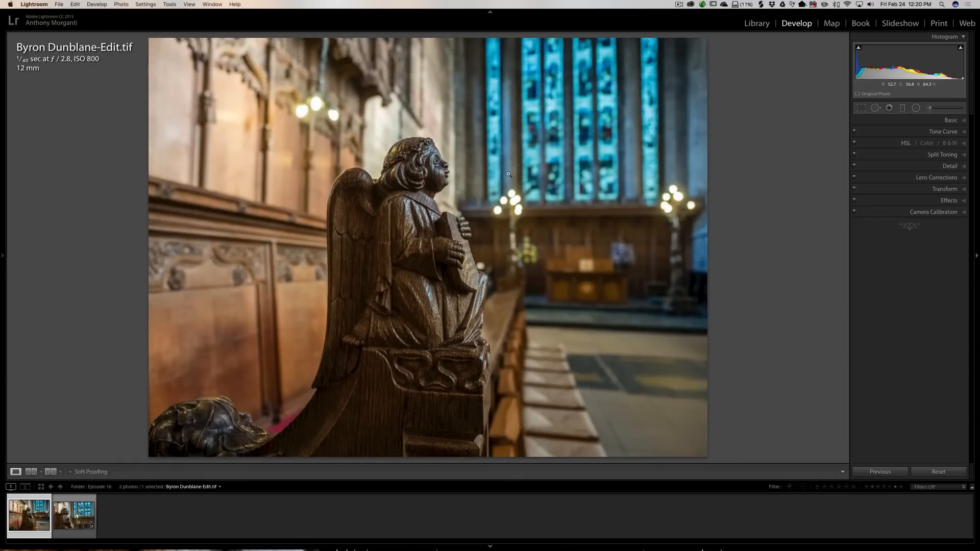
click(484, 163)
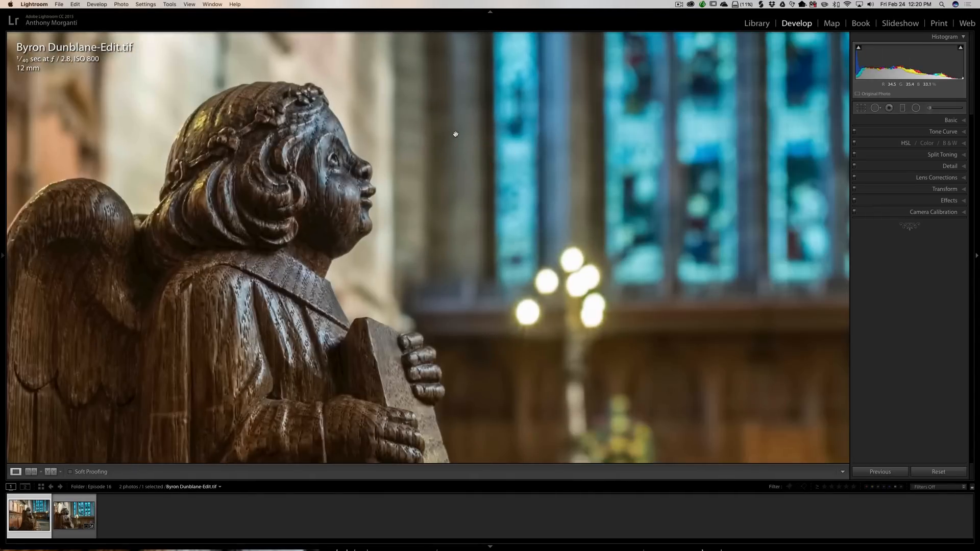
click(440, 129)
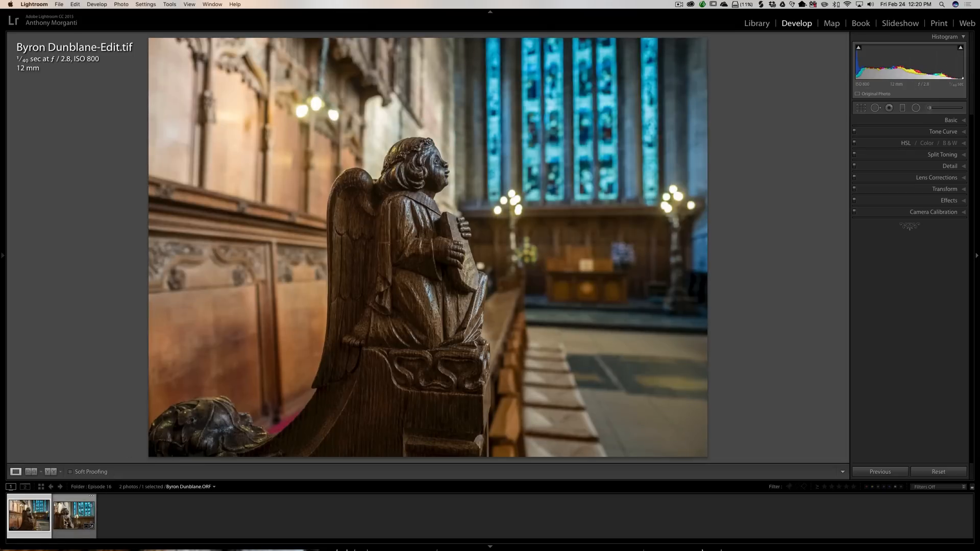
Synchronize only the crop settings, including straighten angle and aspect ratio, from the raw photo to the denoised TIFF.
click(67, 526)
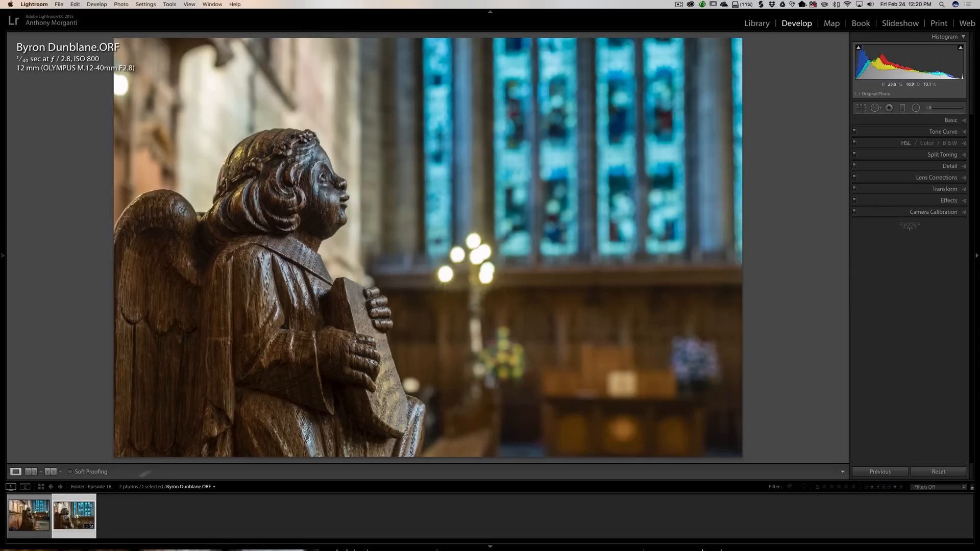
click(40, 519)
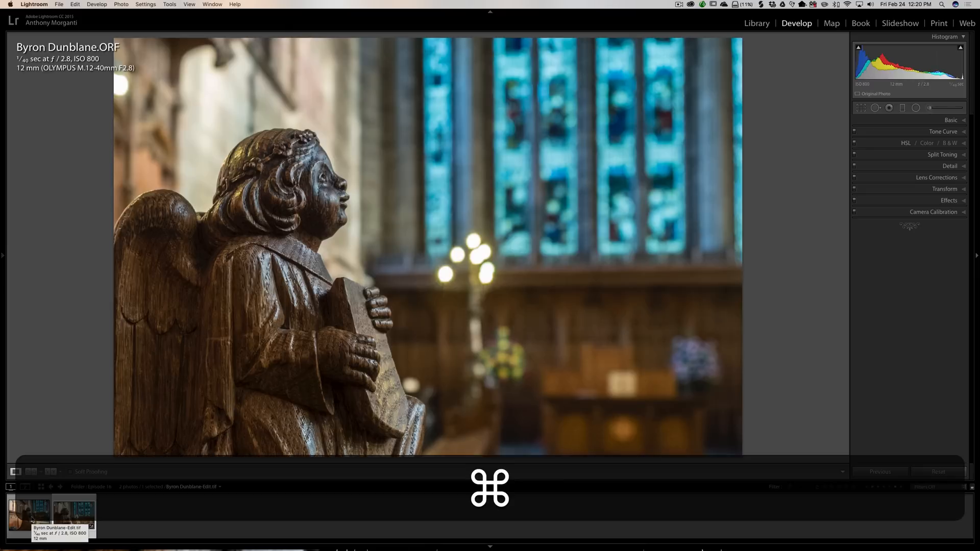
key(super+a)
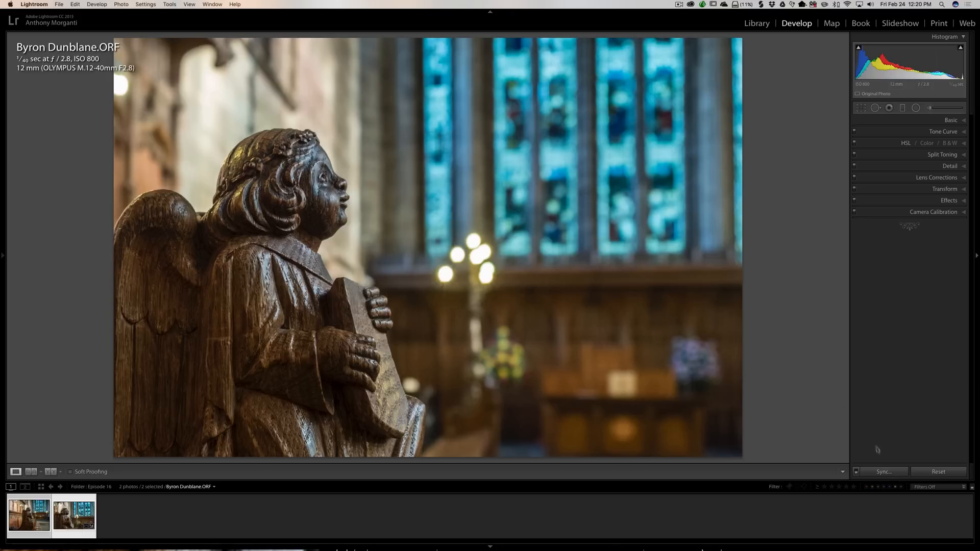
click(887, 474)
click(255, 192)
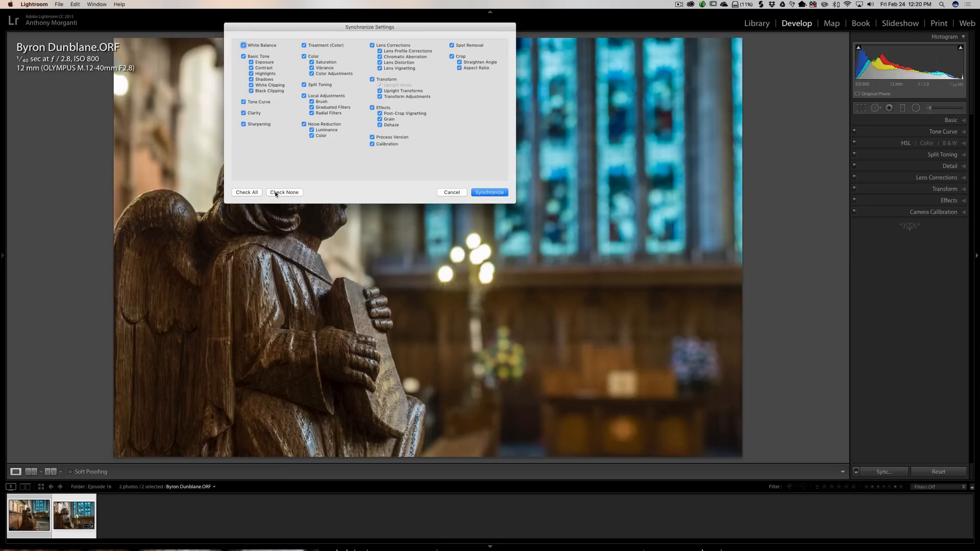
click(276, 192)
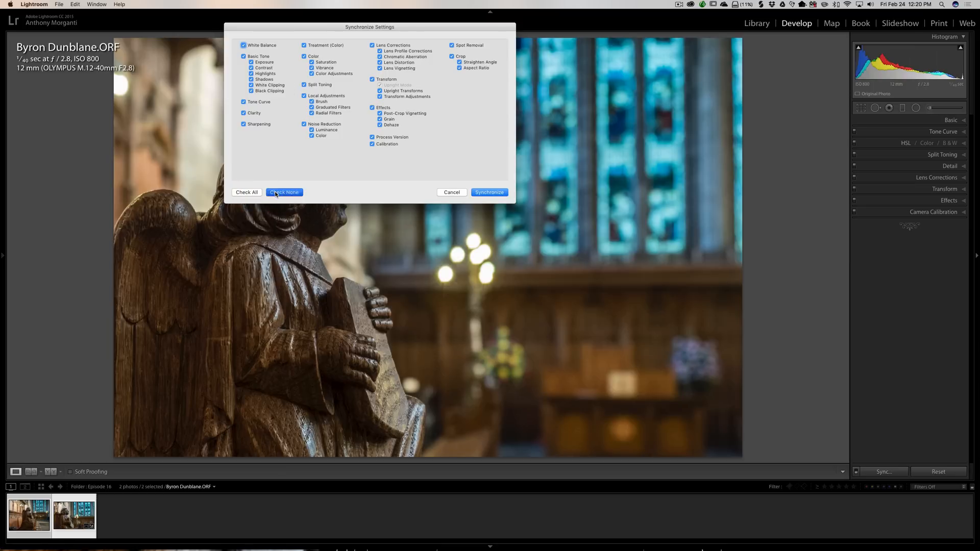
click(451, 57)
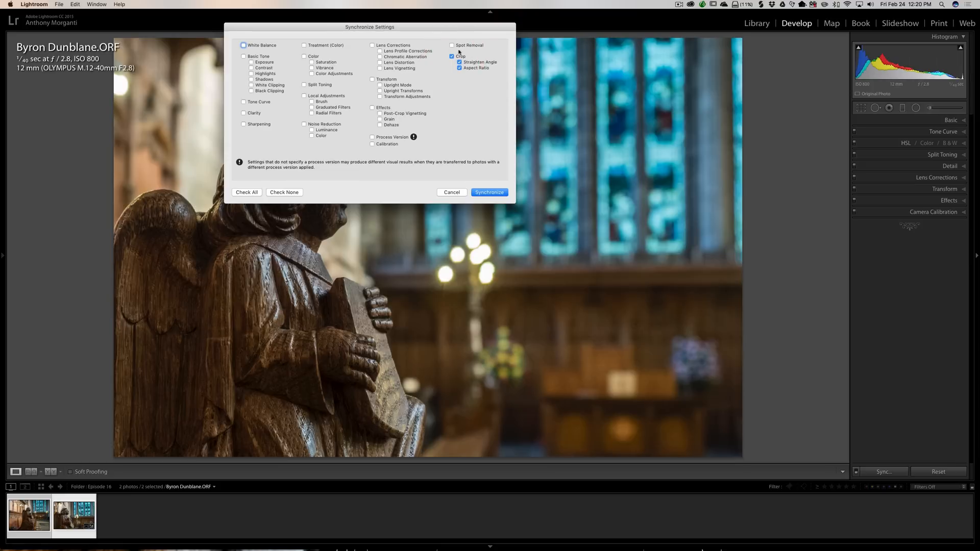
click(490, 192)
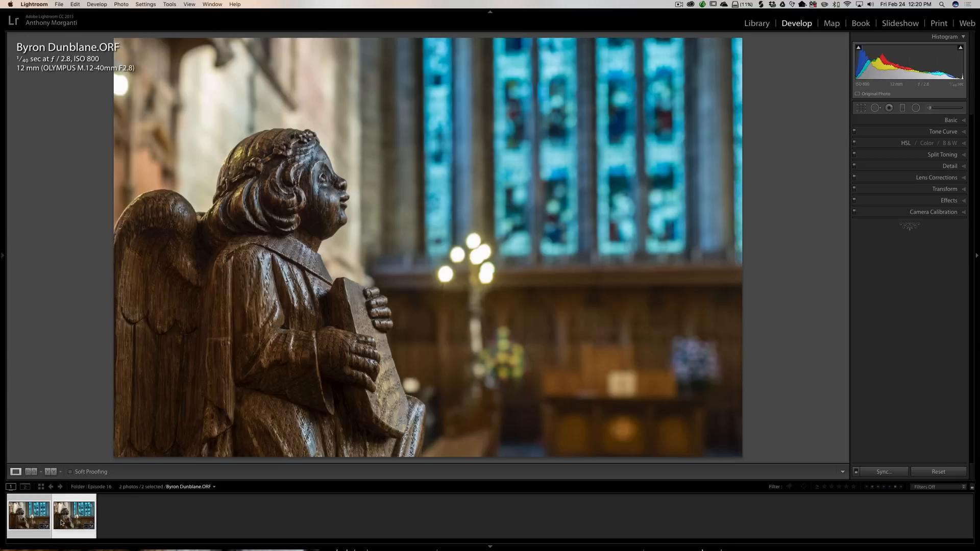
Compare the denoised TIFF with the raw photo, individually and side by side, examining noise around the angel's head at 1:1.
key(super)
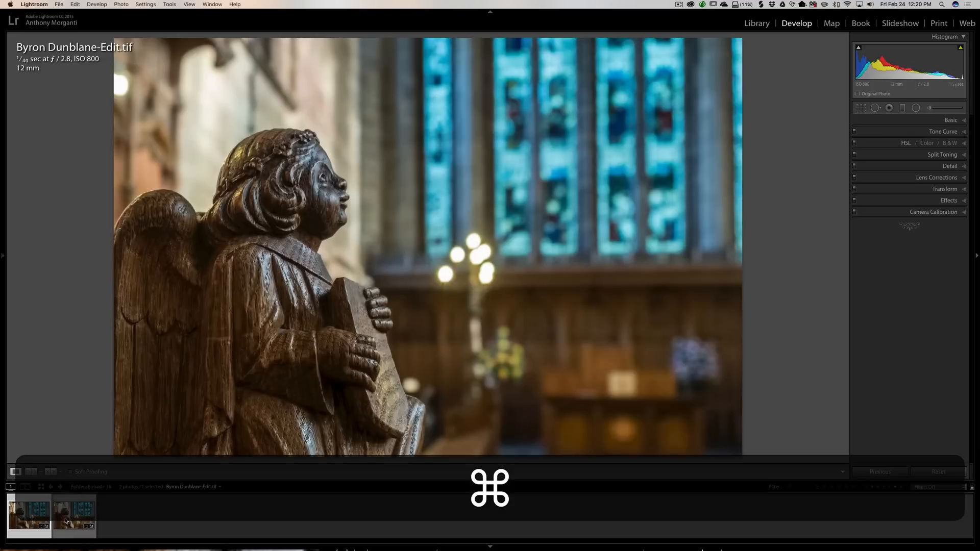
click(66, 521)
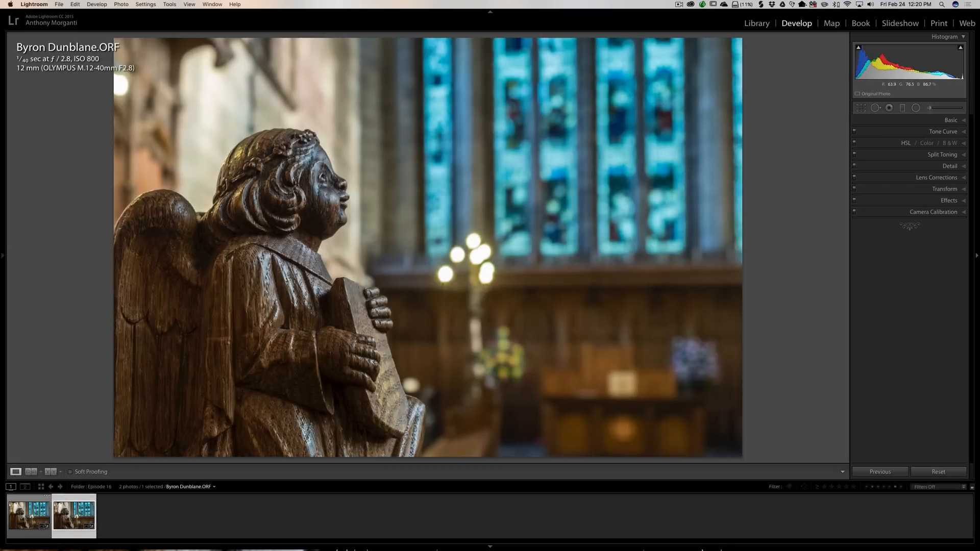
click(19, 525)
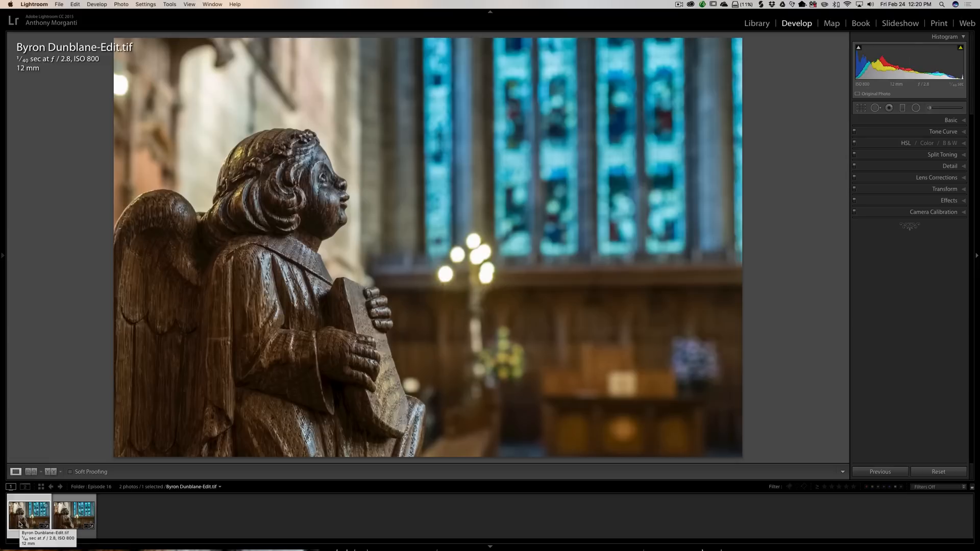
super+click(73, 522)
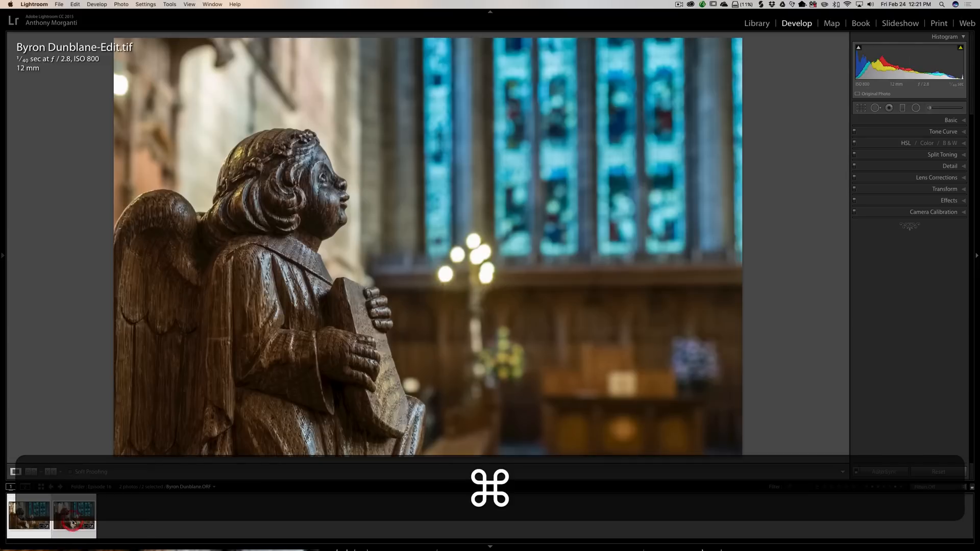
key(c)
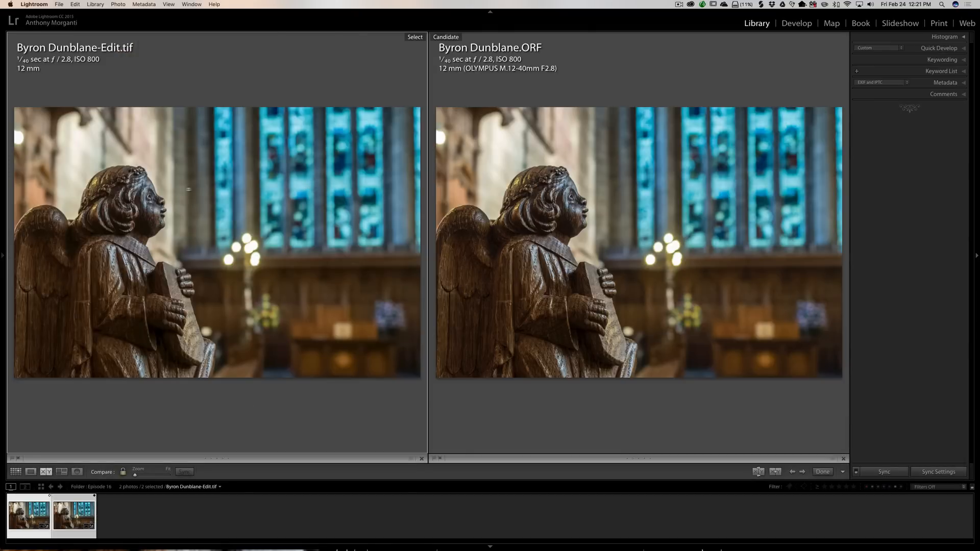
click(183, 186)
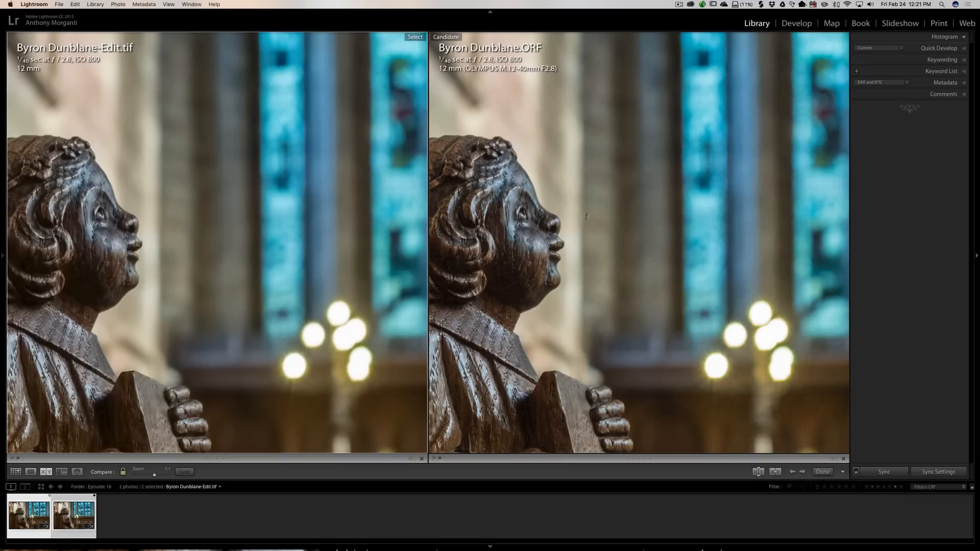
click(582, 178)
click(581, 176)
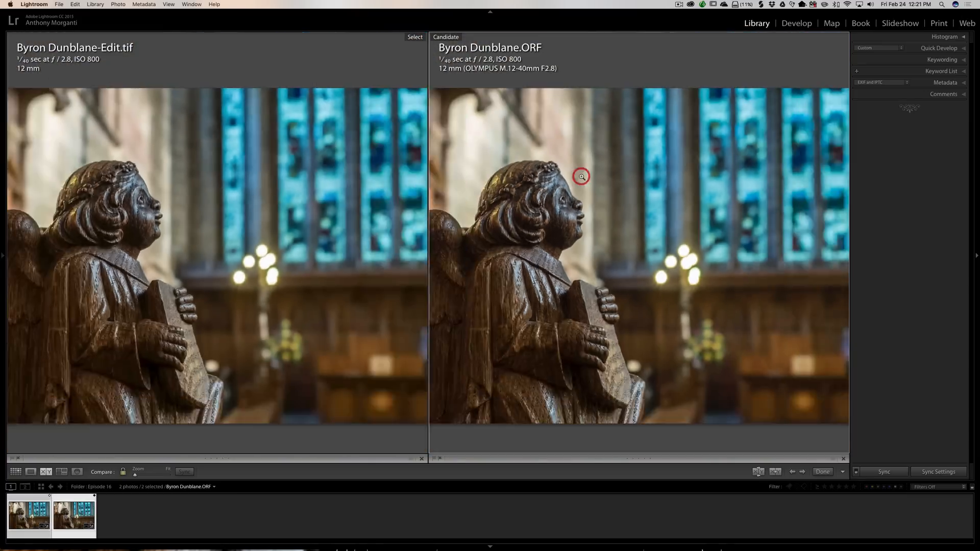
Leave the comparison and open only the denoised TIFF in the Develop module.
key(c)
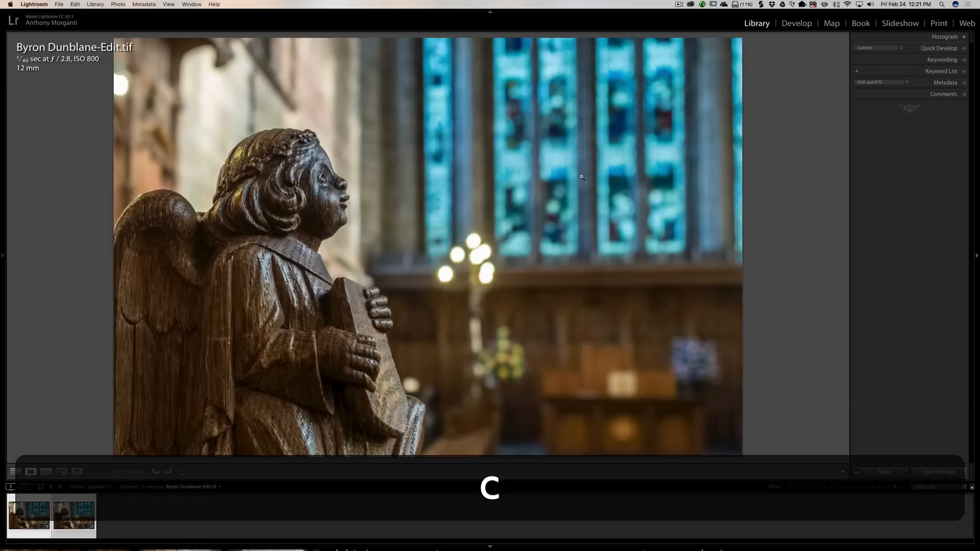
super+click(72, 510)
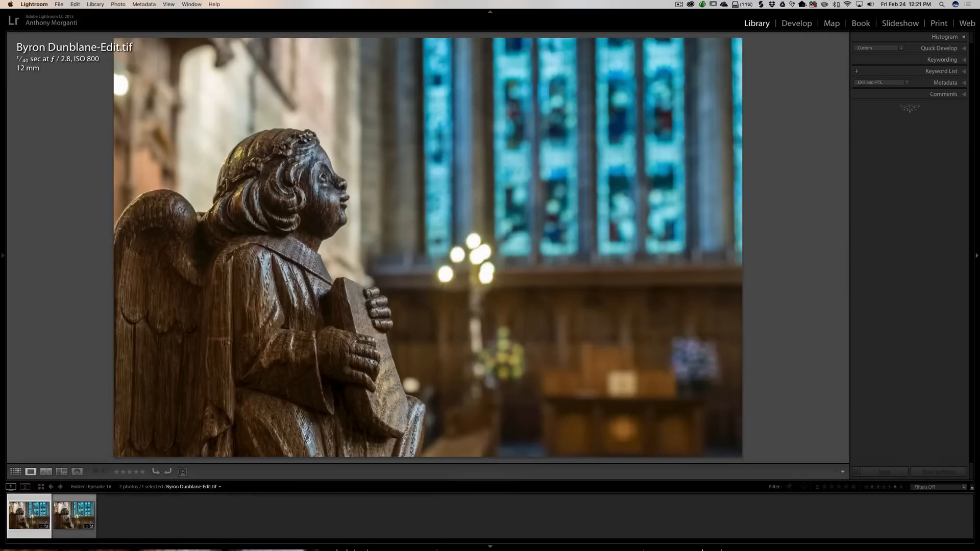
click(795, 23)
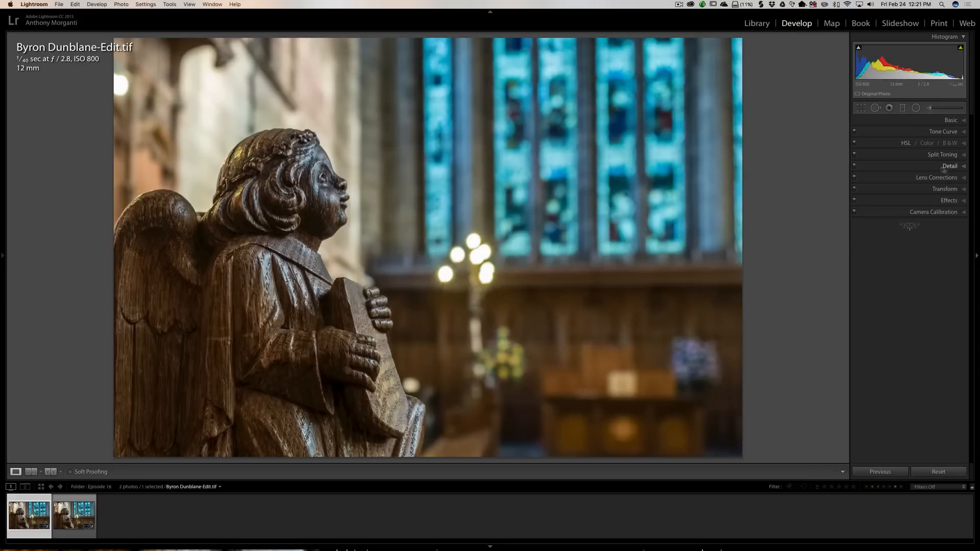
Set the denoised TIFF's sharpening amount to 70 while inspecting the angel's carved details up close.
click(953, 166)
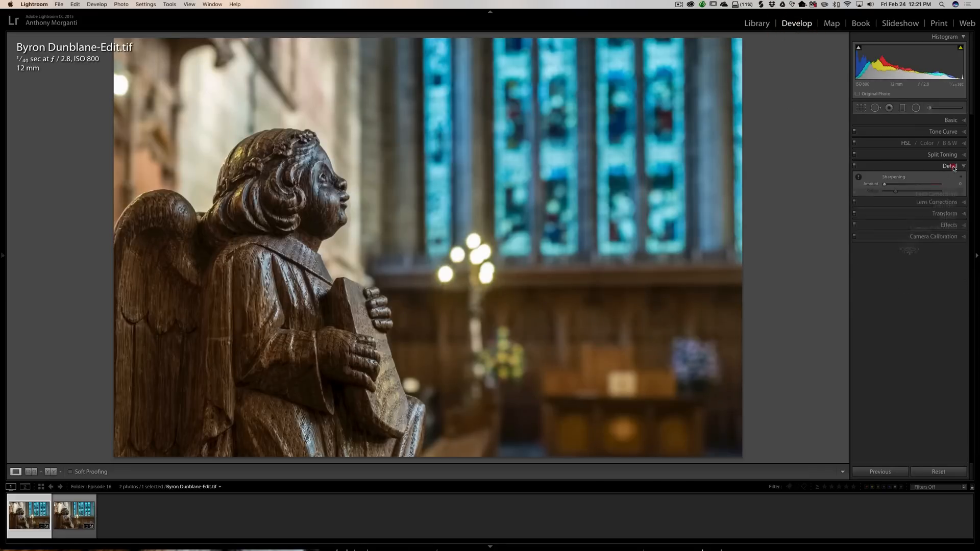
click(322, 187)
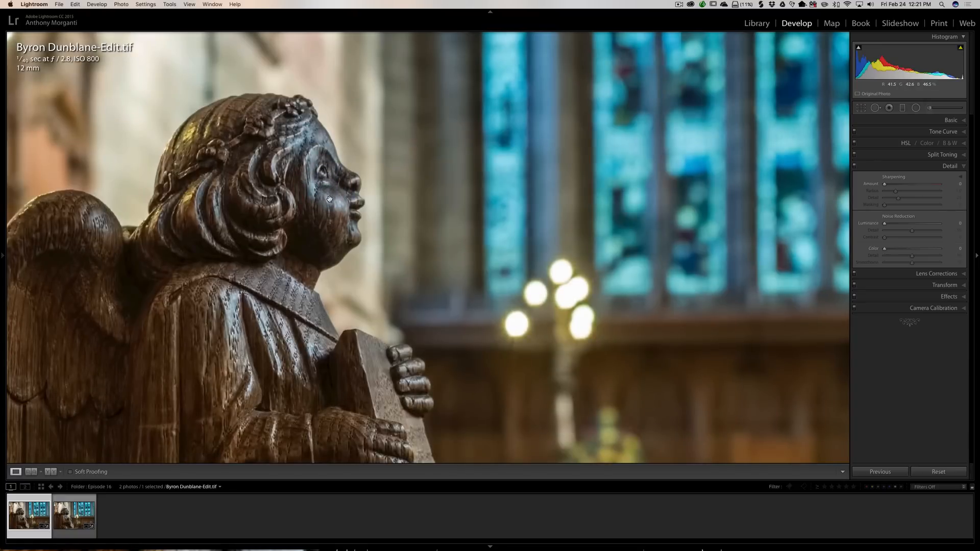
drag(329, 199, 360, 236)
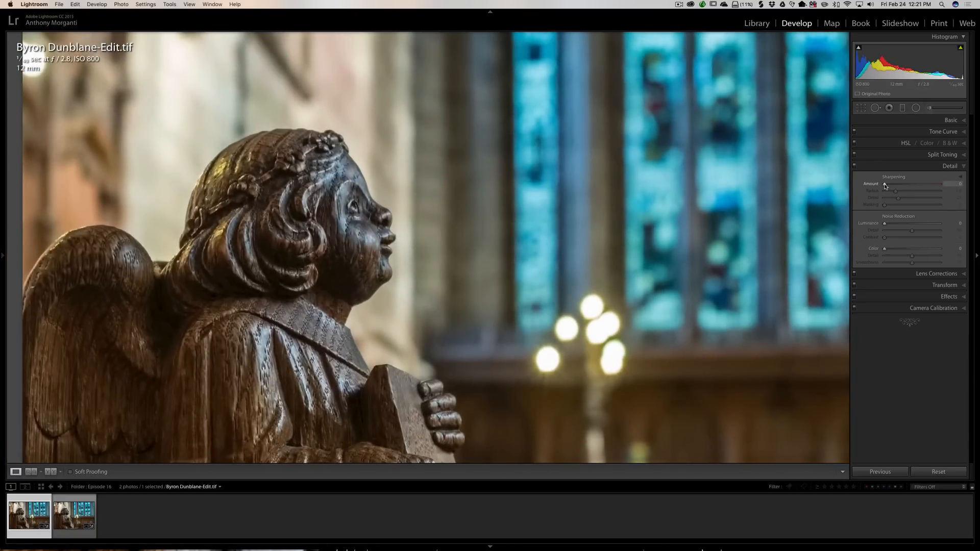
drag(886, 186, 910, 185)
click(243, 406)
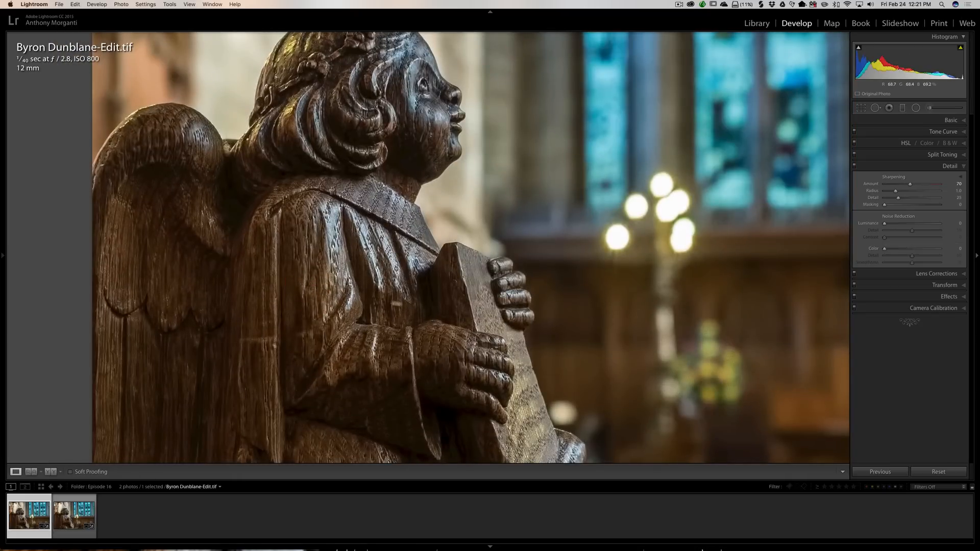
click(521, 147)
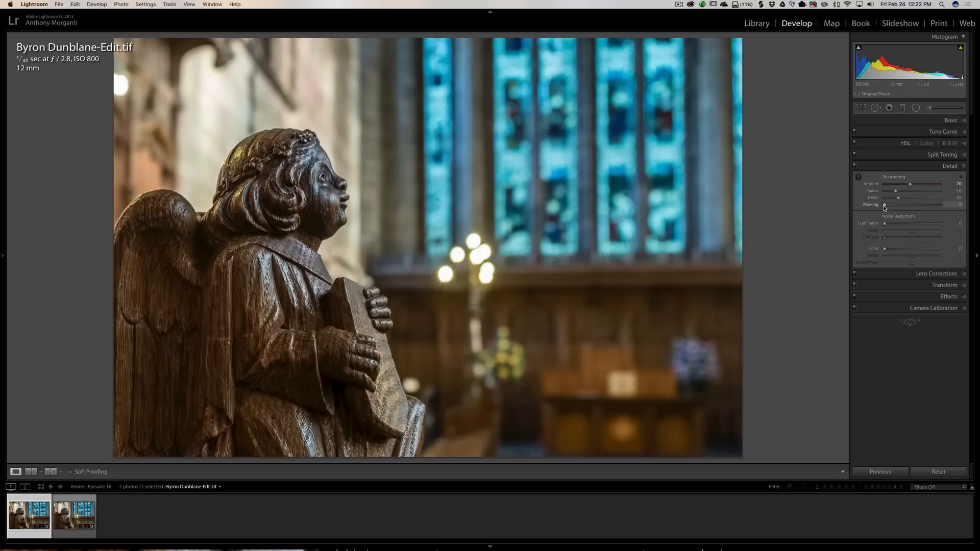
Set the sharpening masking to 44 using the black-and-white mask preview, limiting sharpening mainly to the angel and edges.
key(alt)
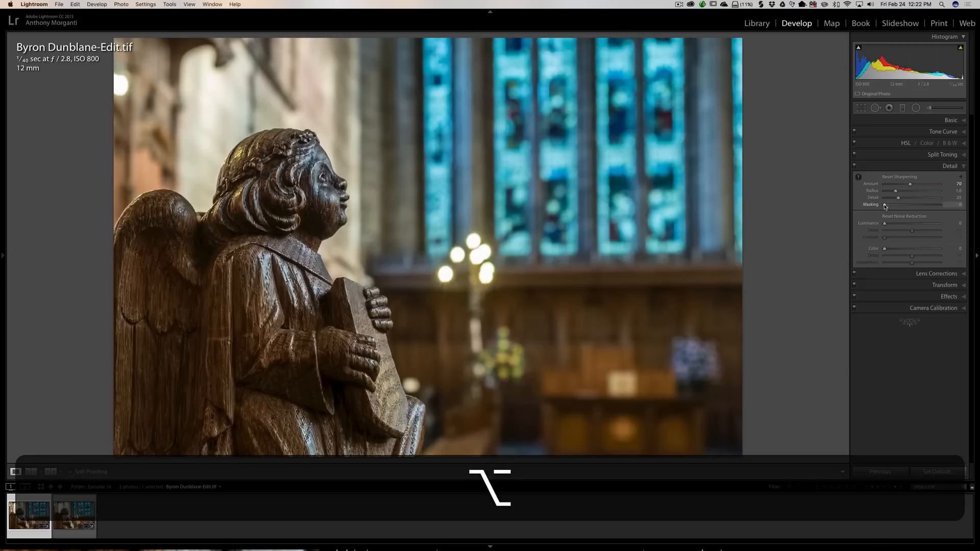
drag(885, 205, 910, 207)
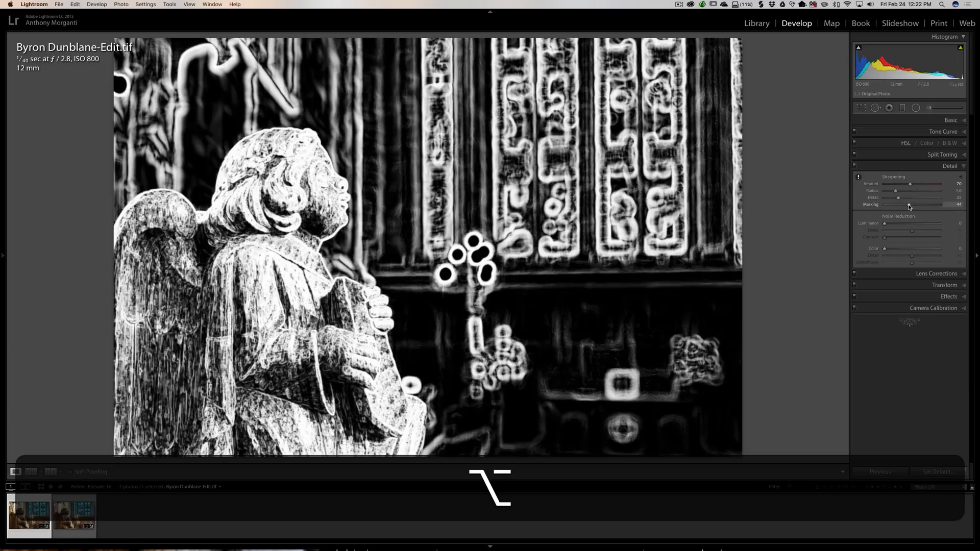
drag(909, 207, 909, 207)
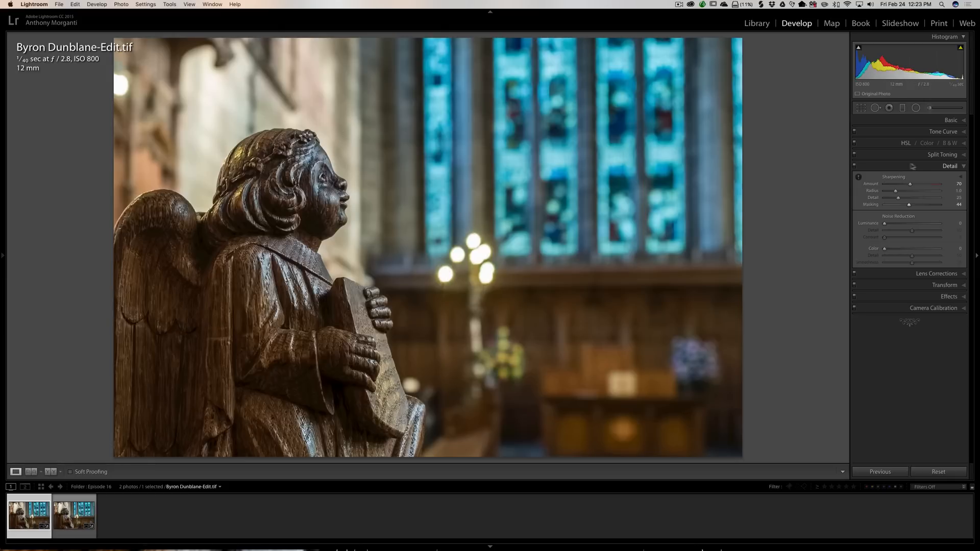
click(949, 166)
Raise the TIFF's clarity to +30 in the basic adjustments.
click(953, 121)
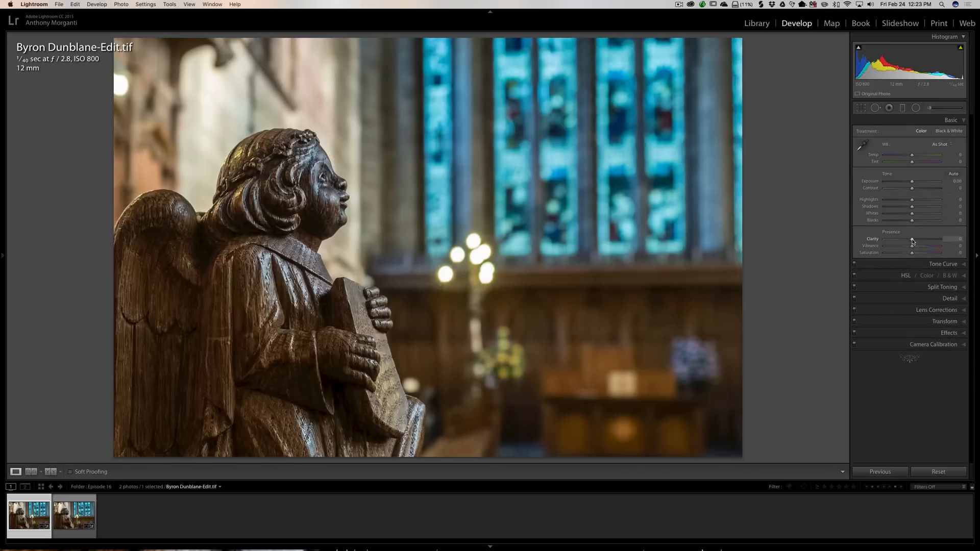
drag(913, 241, 919, 240)
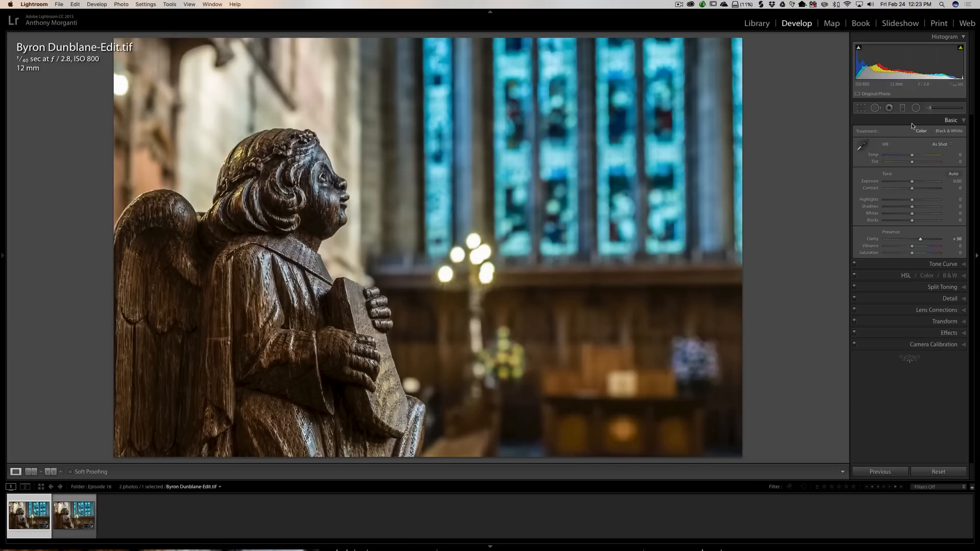
click(950, 120)
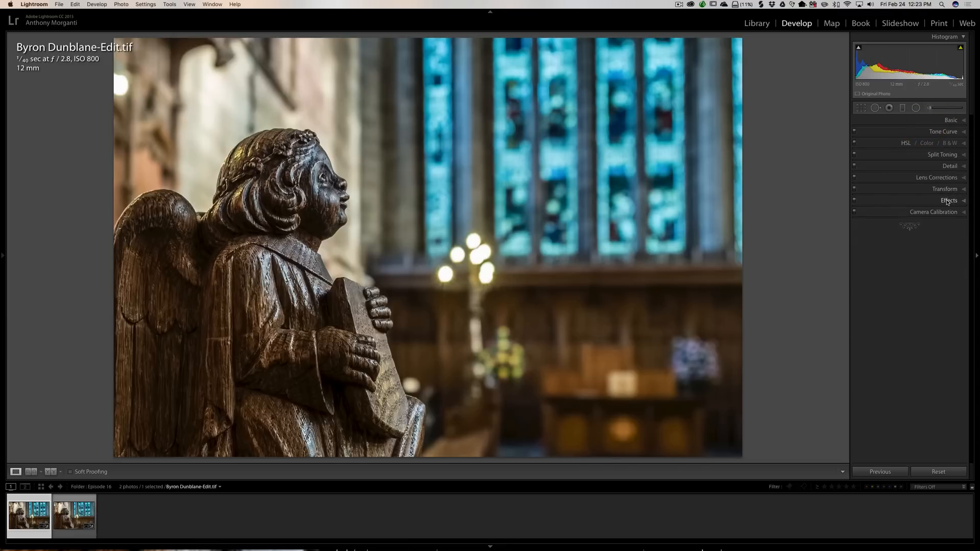
Darken the TIFF's edges with a Highlight Priority post-crop vignette at amount -20.
click(949, 201)
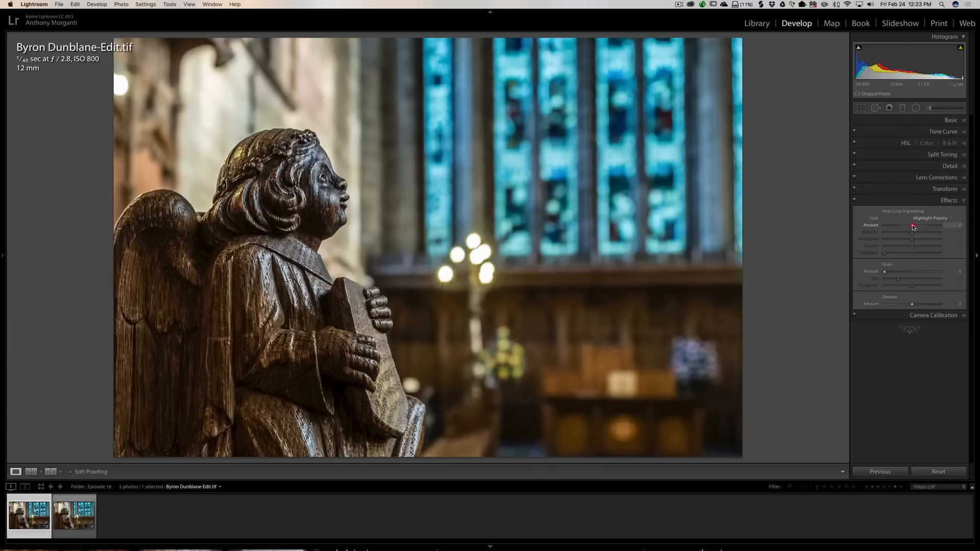
drag(913, 227, 908, 228)
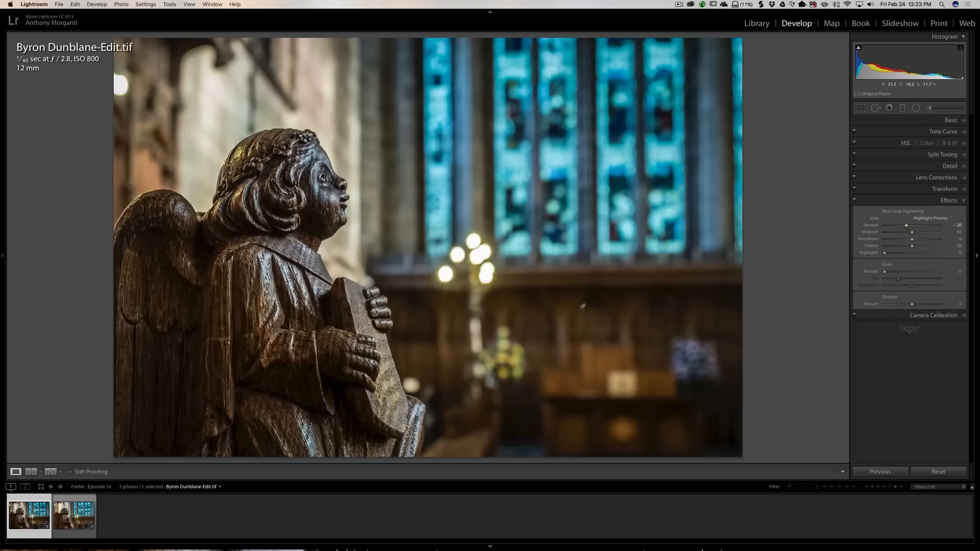
click(922, 198)
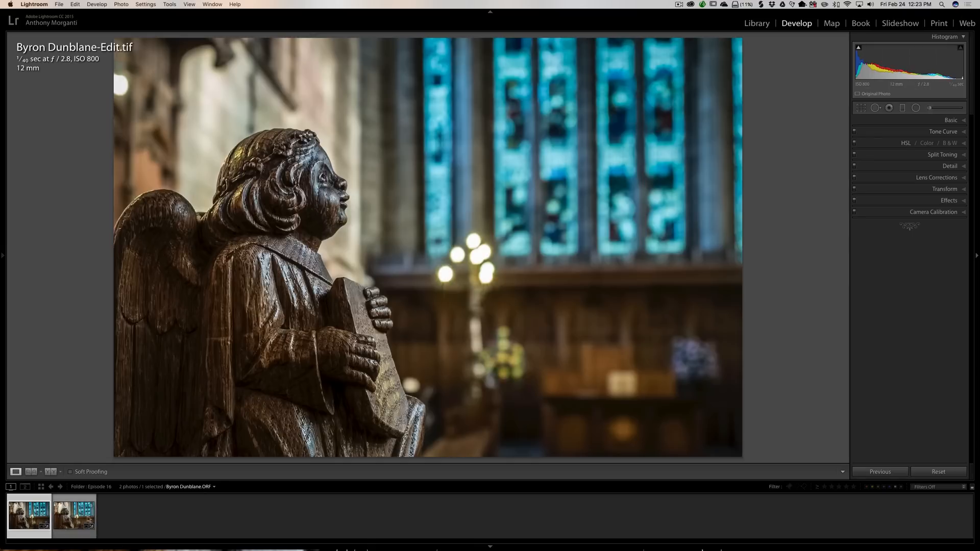
Reset all develop settings on the raw photo Byron Dunblane.ORF, and return to the finished TIFF for a before-and-after comparison.
click(72, 521)
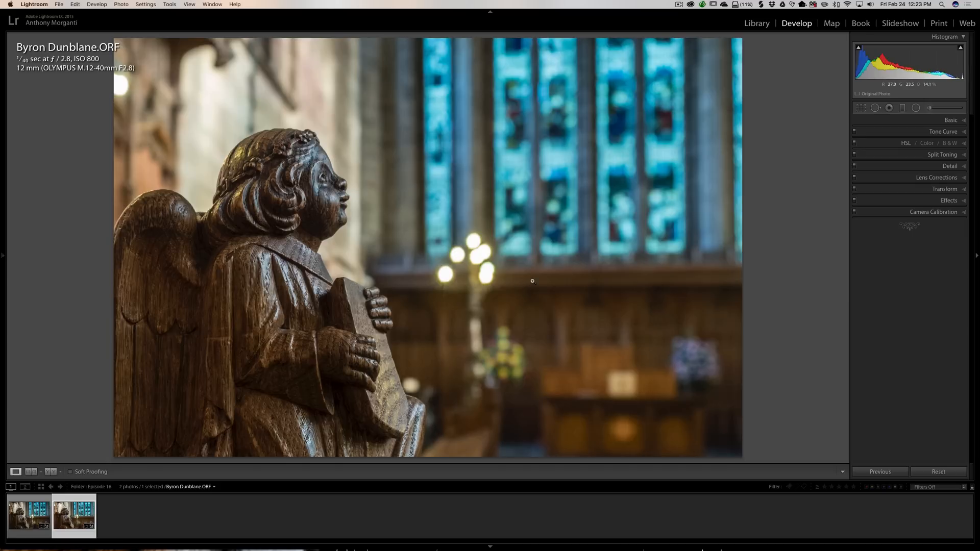
click(938, 471)
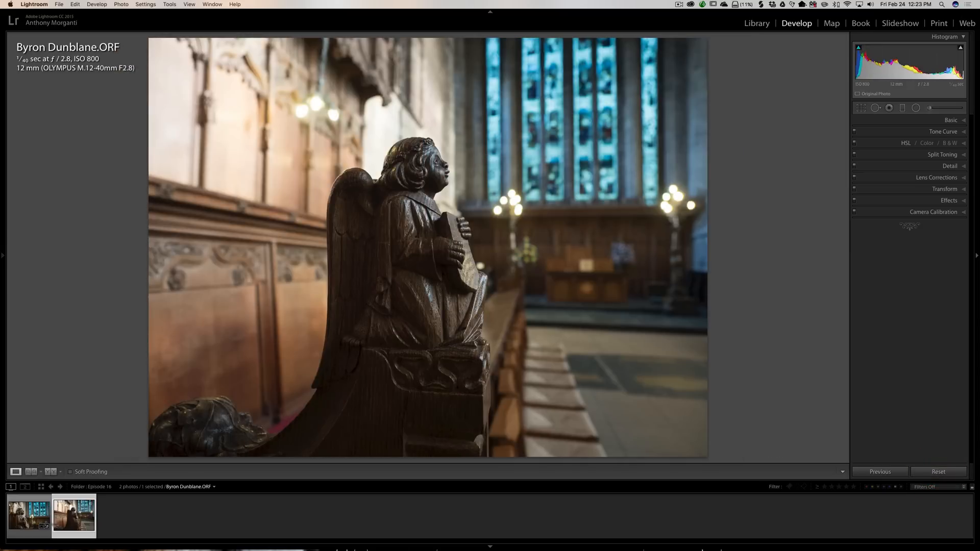
click(30, 516)
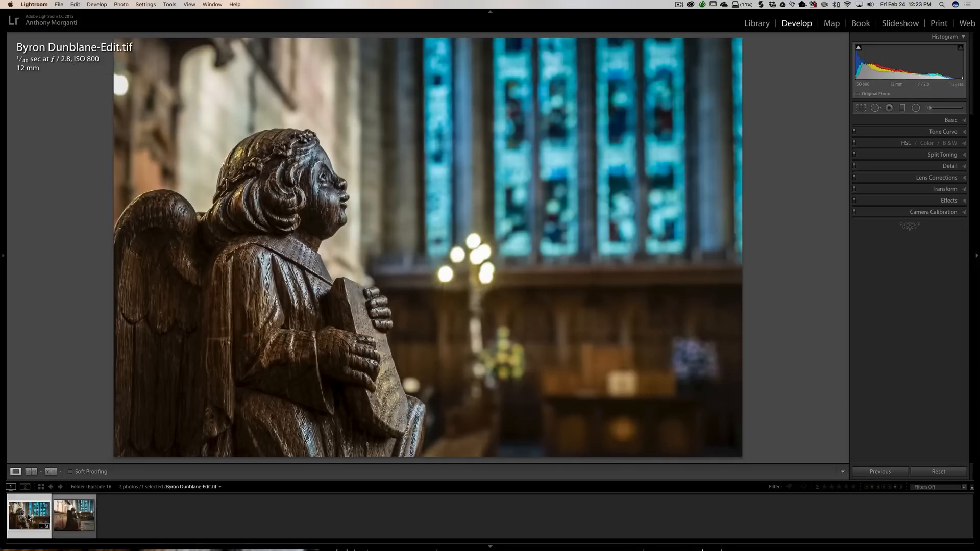